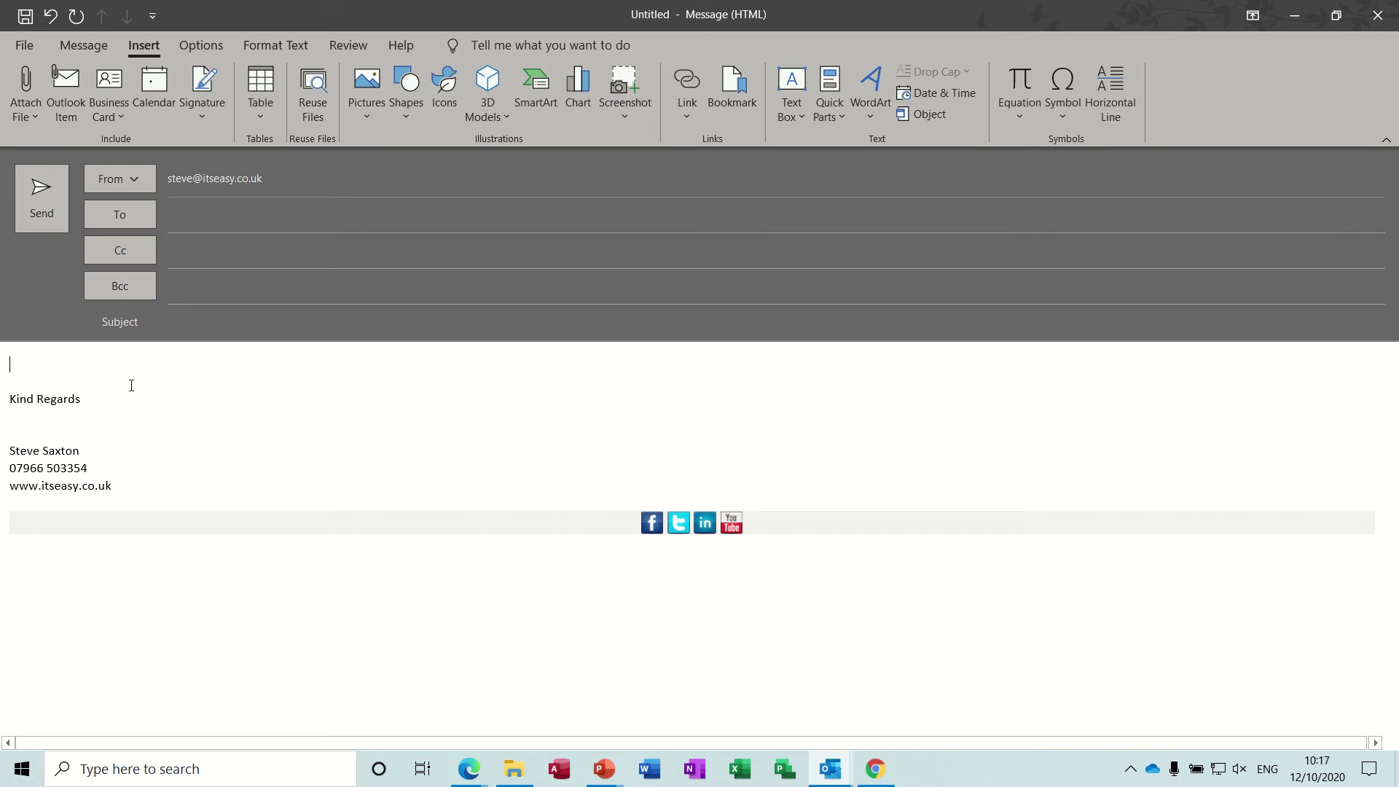
# Step: Dictate four lines into the message body, ending 'I like to teach IT, but sometimes I find it difficult.'
pyautogui.click(86, 47)
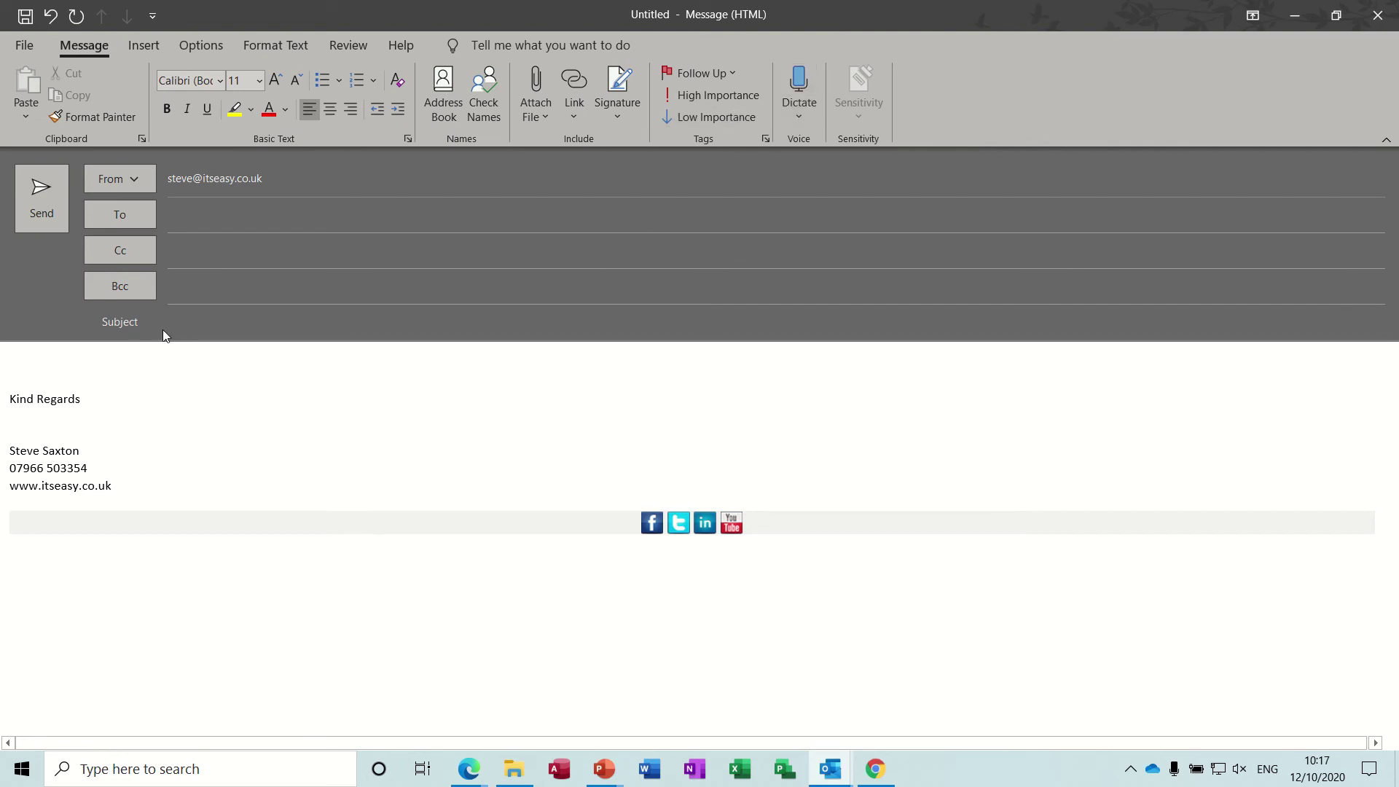
pyautogui.click(798, 78)
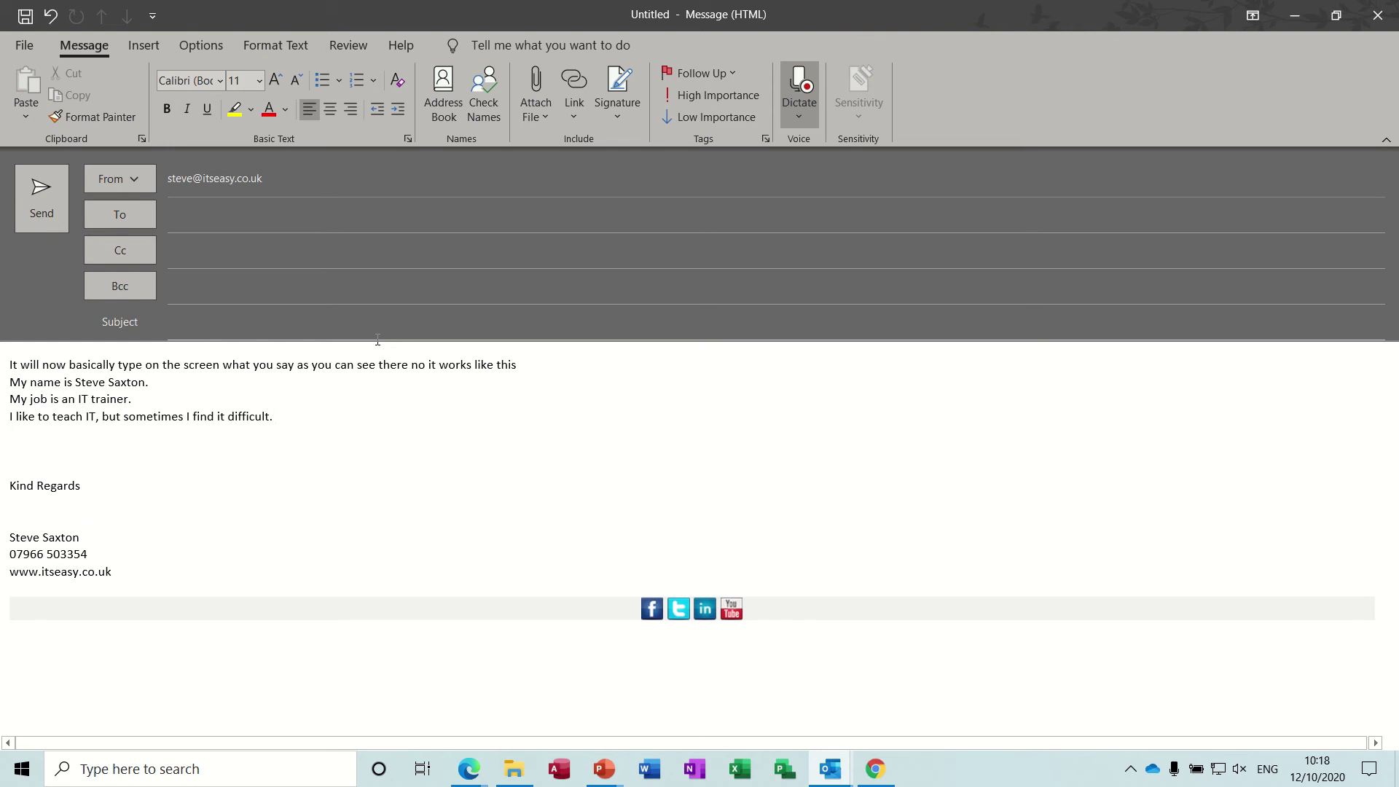
# Step: Stop dictation and glance at the dictation language list before returning to the body
pyautogui.click(802, 89)
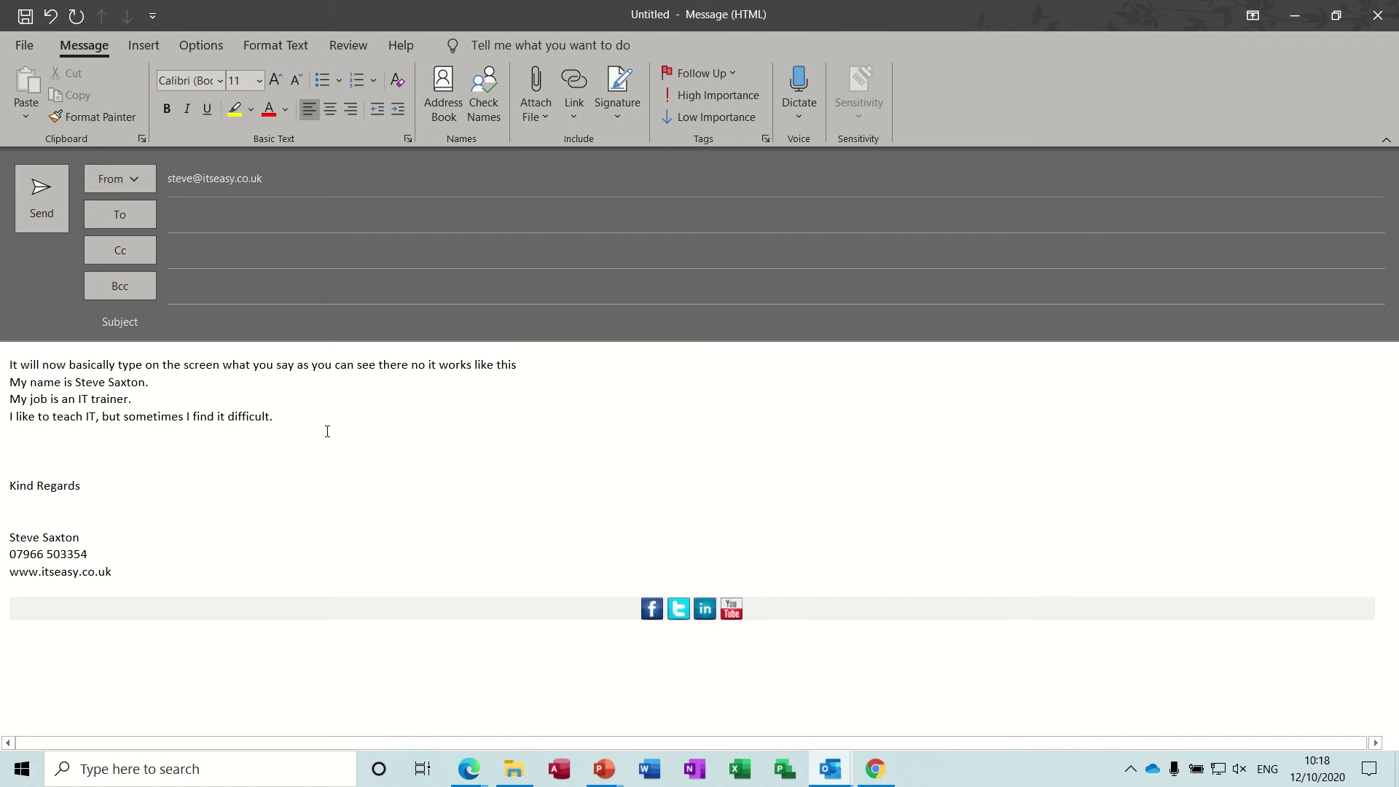
pyautogui.click(802, 118)
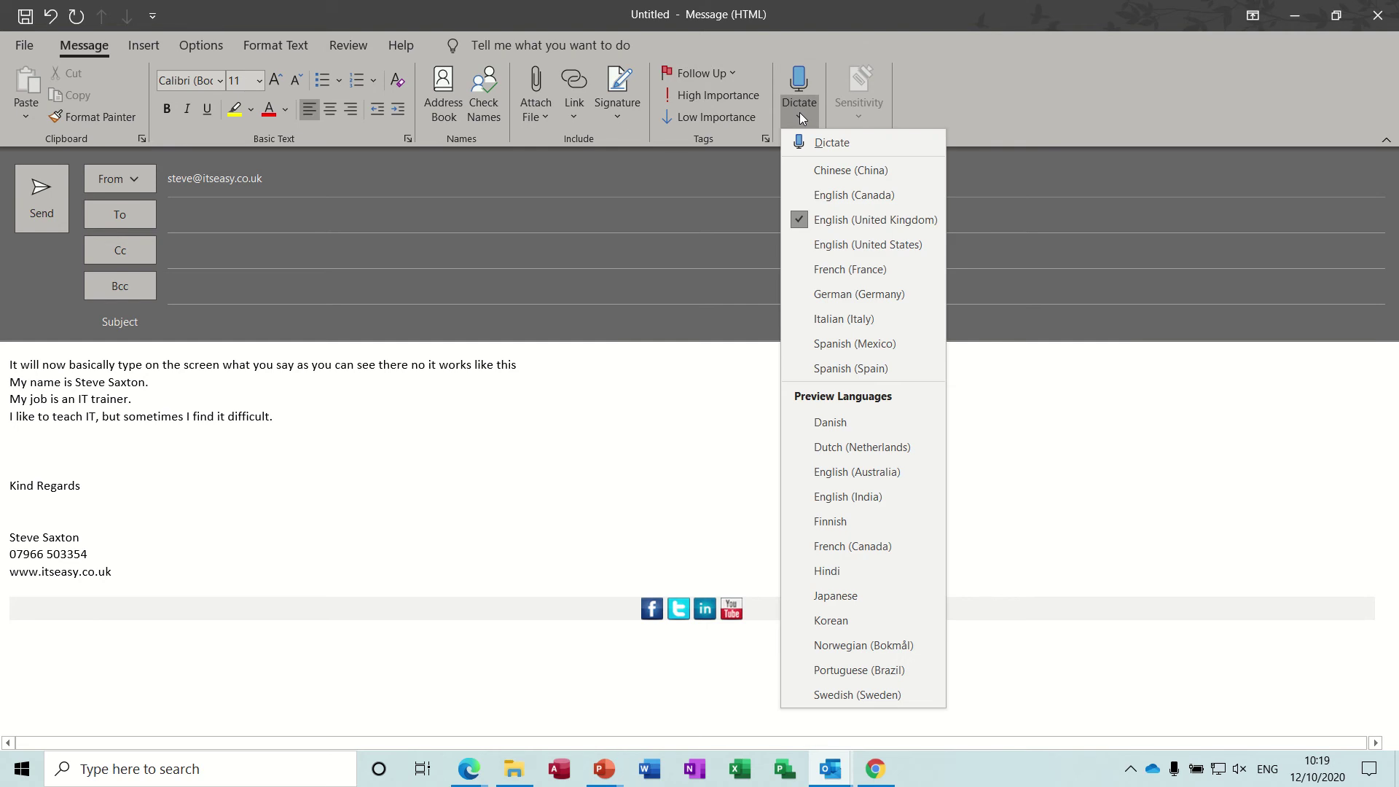
pyautogui.click(237, 461)
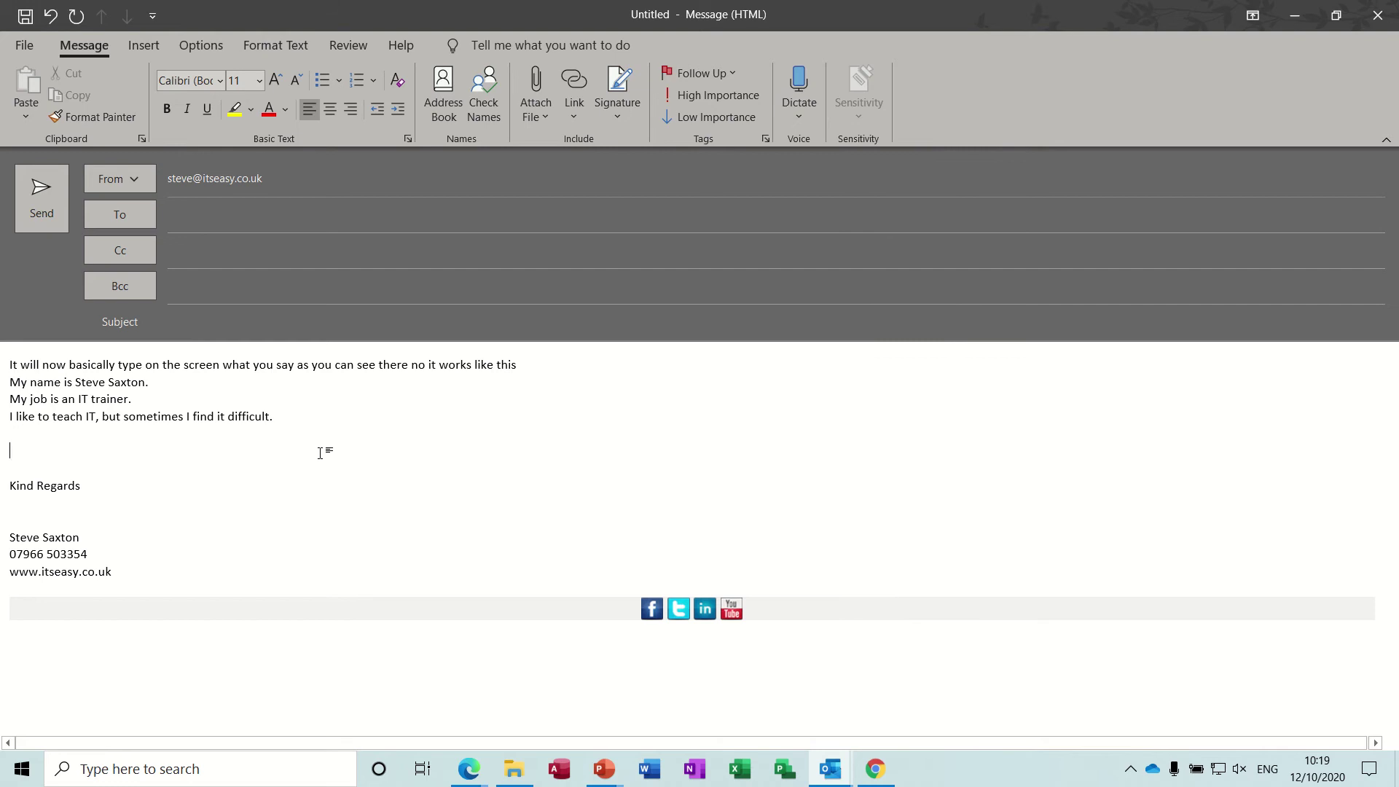
# Step: Delete the four dictated lines and select the whole Kind Regards signature block
pyautogui.moveTo(290, 426); pyautogui.dragTo(6, 362)
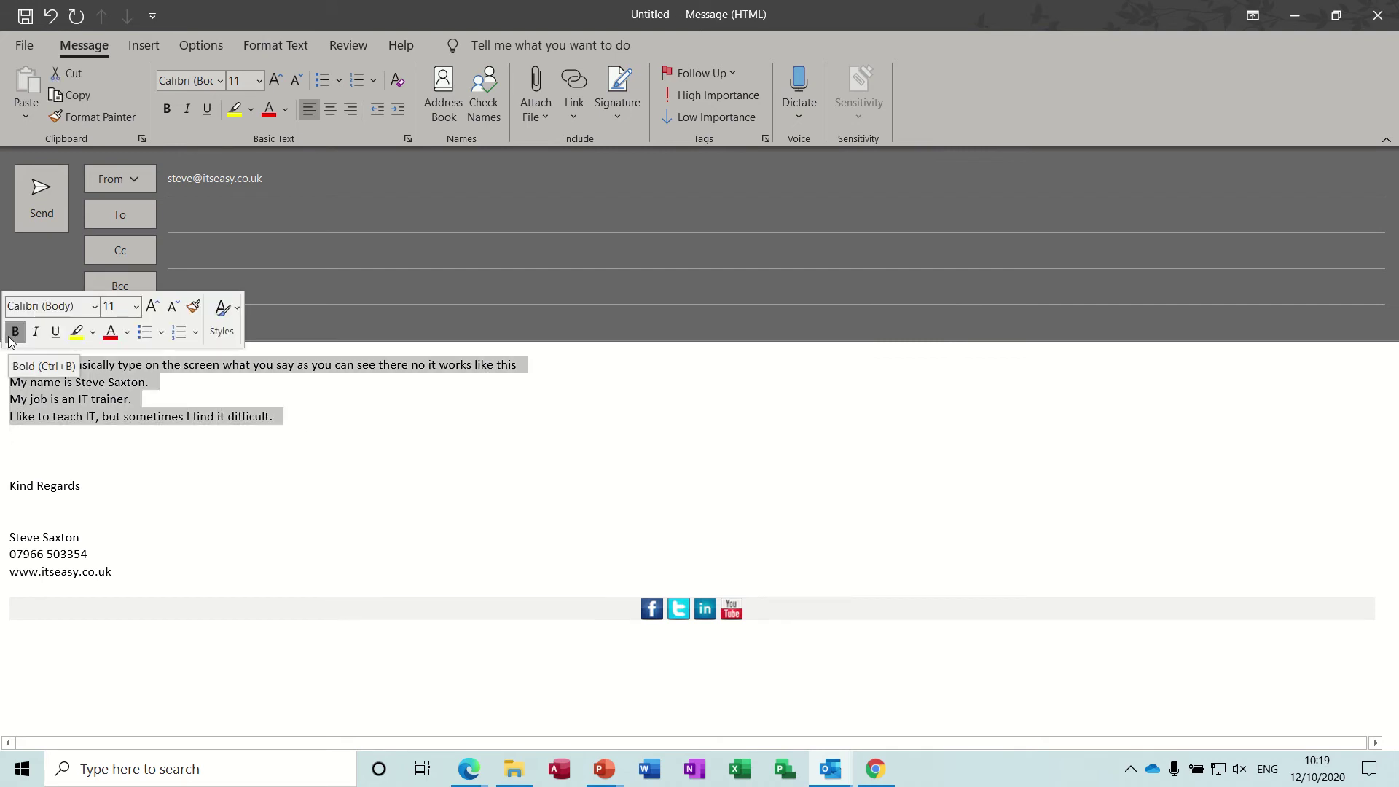
pyautogui.press('Delete')
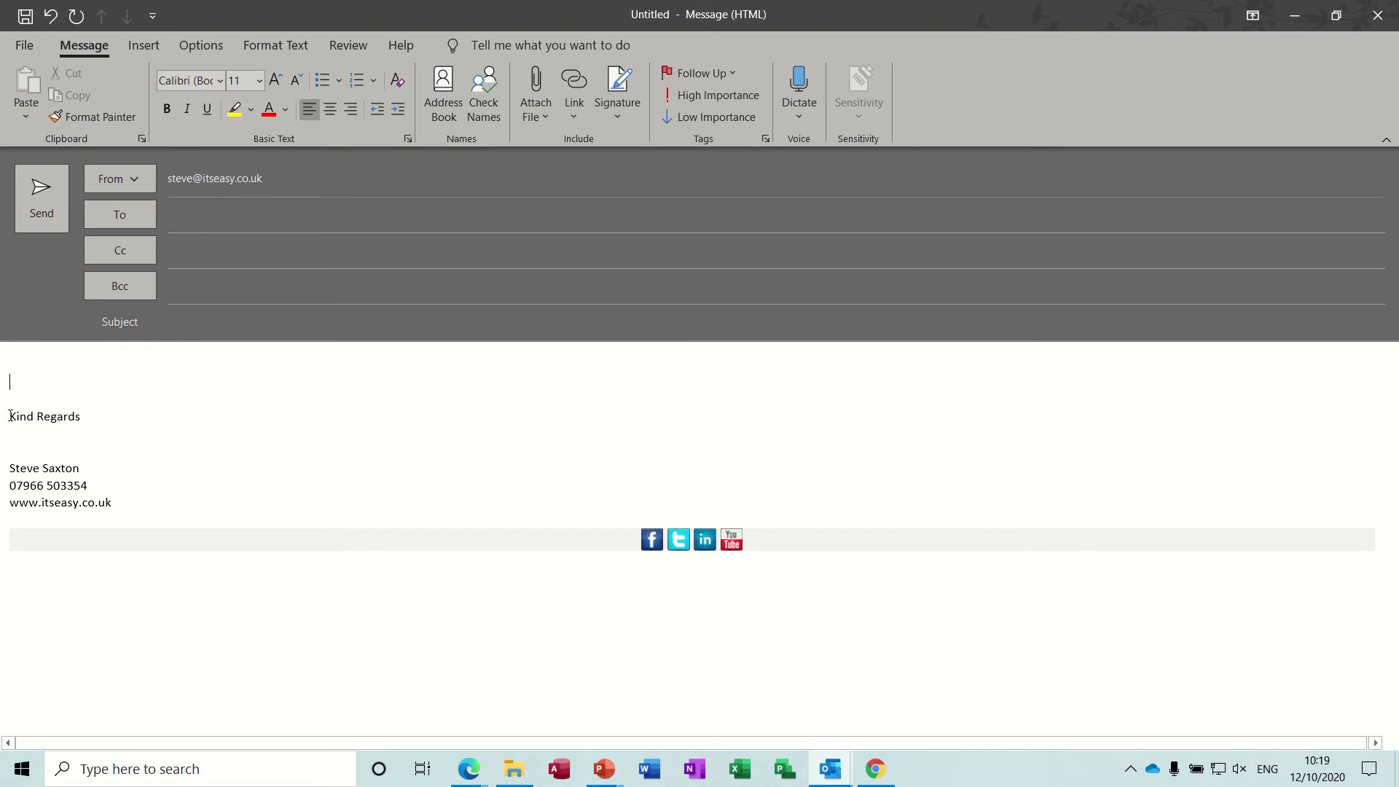
pyautogui.moveTo(9, 414)
pyautogui.mouseDown()
pyautogui.moveTo(243, 569)
pyautogui.moveTo(271, 551)
pyautogui.mouseUp()
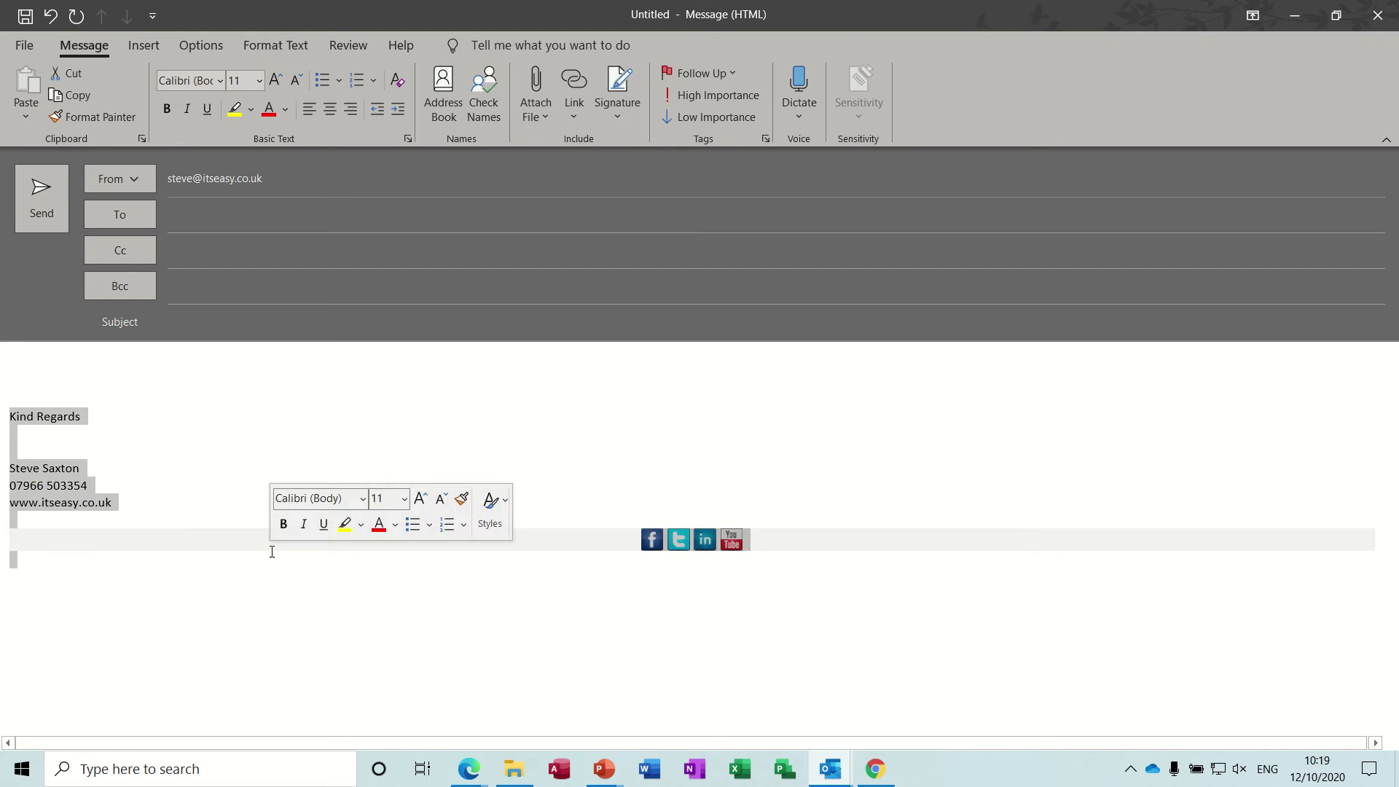
# Step: Save the selected signature to the AutoText gallery as 'sax' in the General category
pyautogui.click(144, 46)
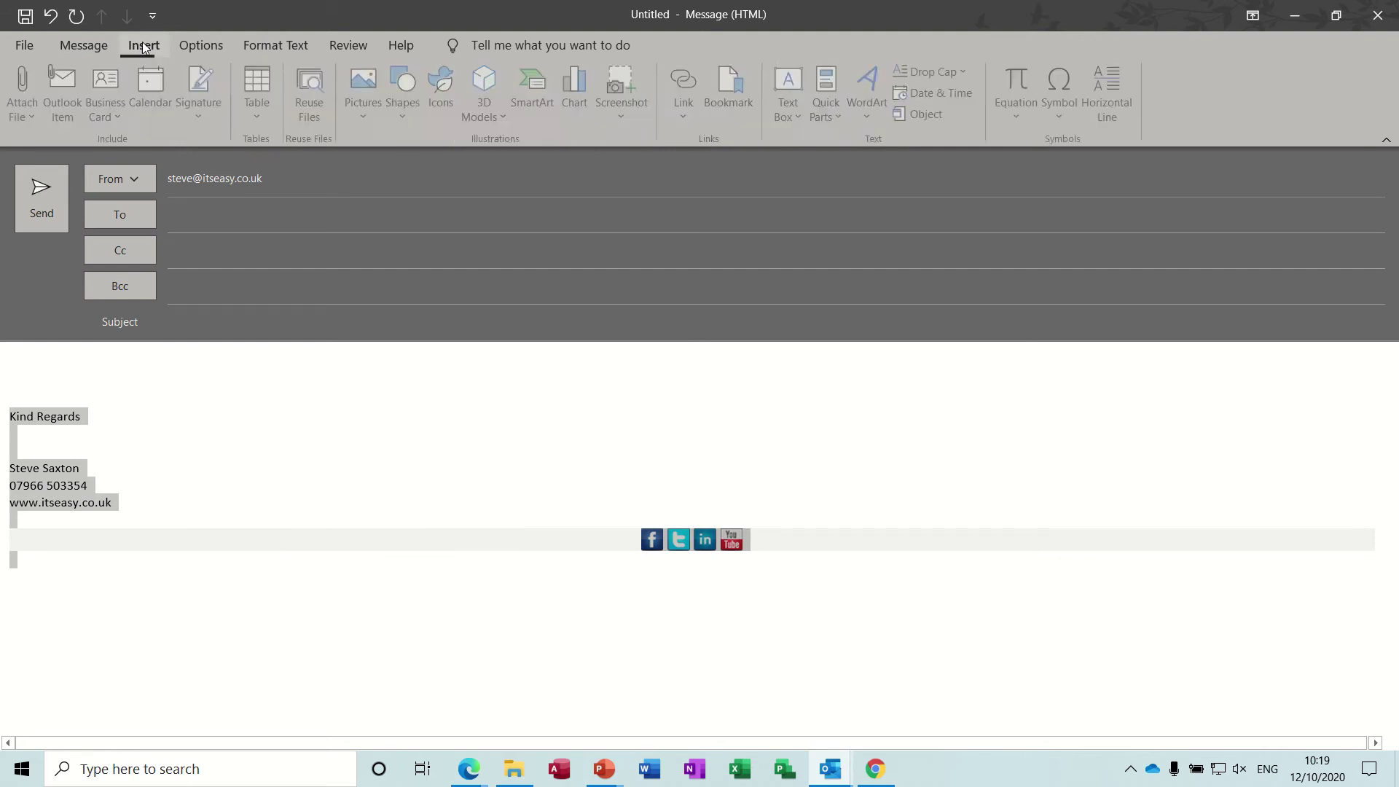
pyautogui.click(843, 119)
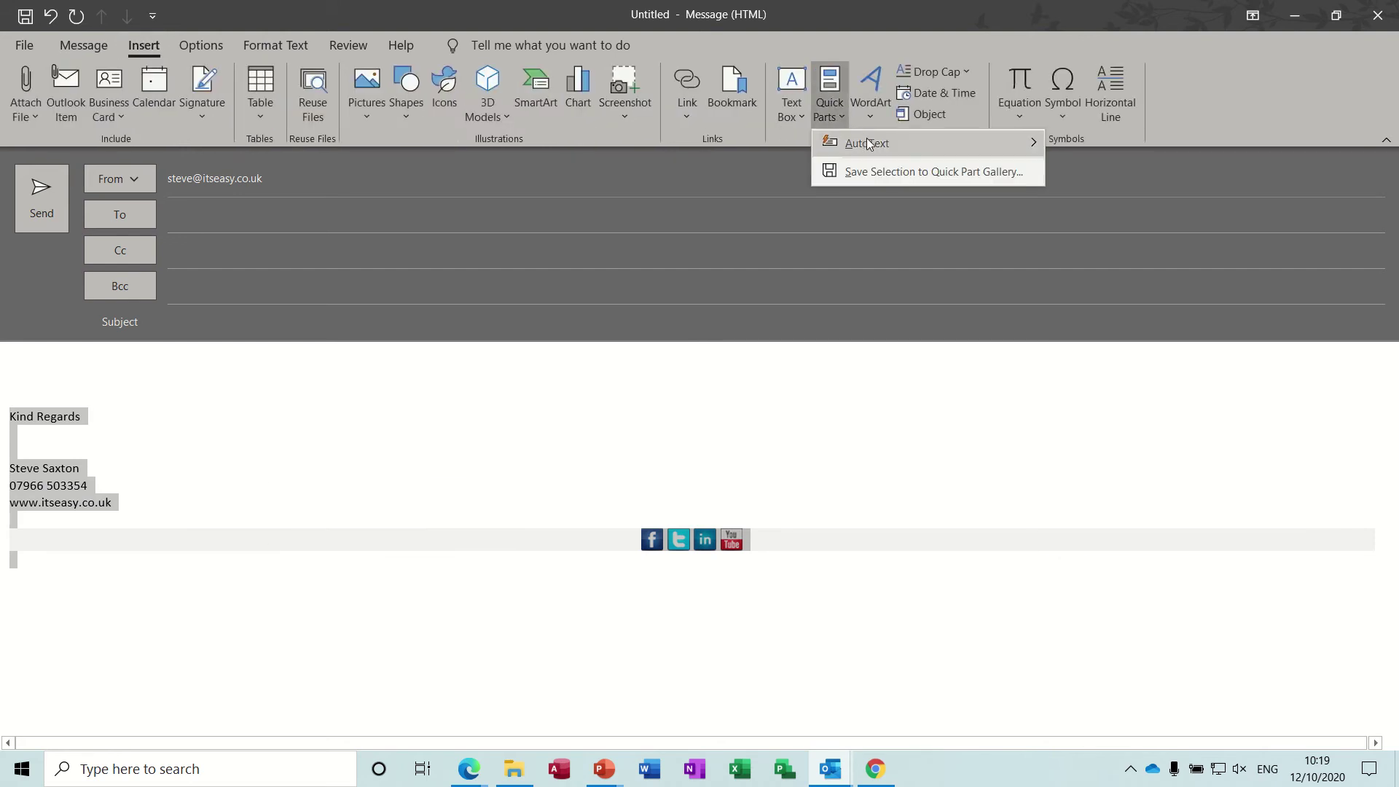
pyautogui.moveTo(871, 144)
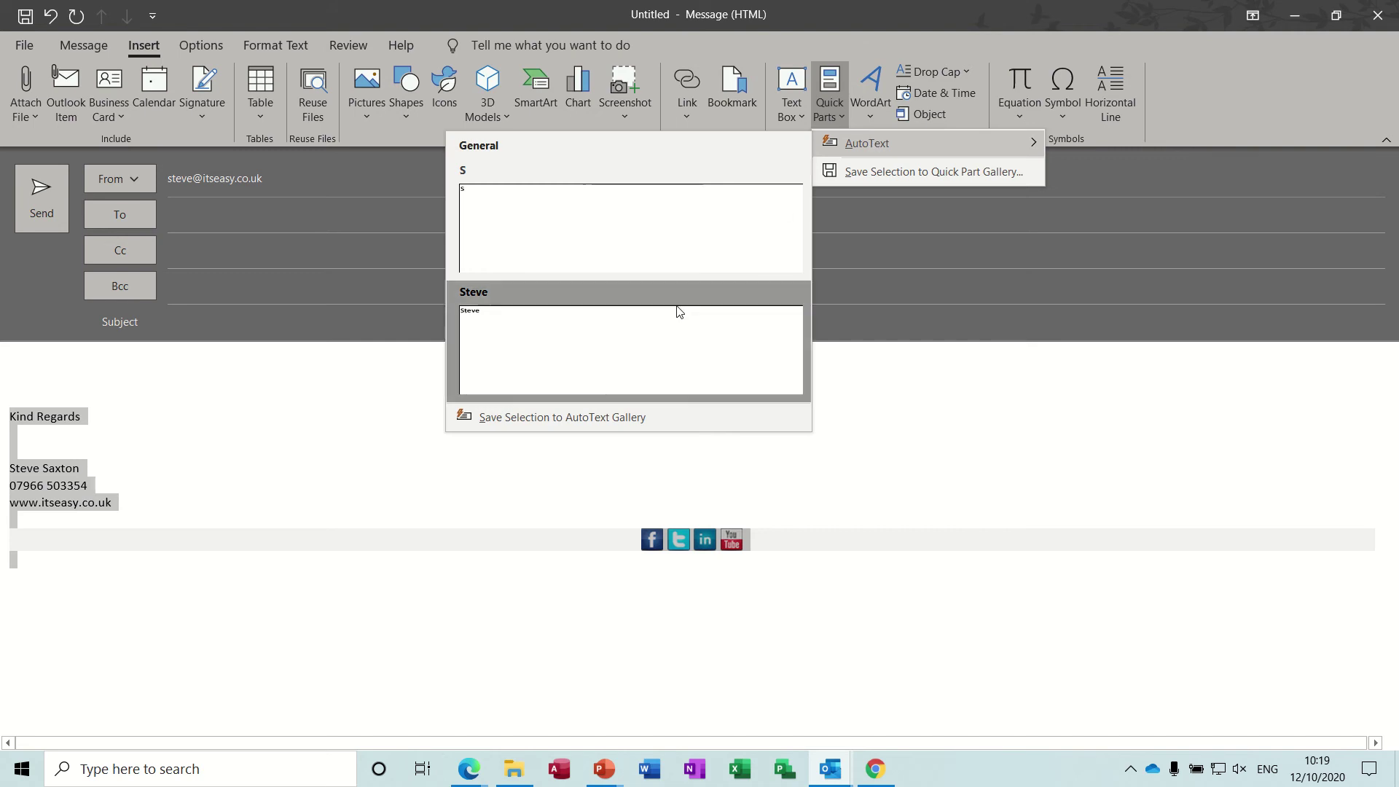
pyautogui.click(600, 417)
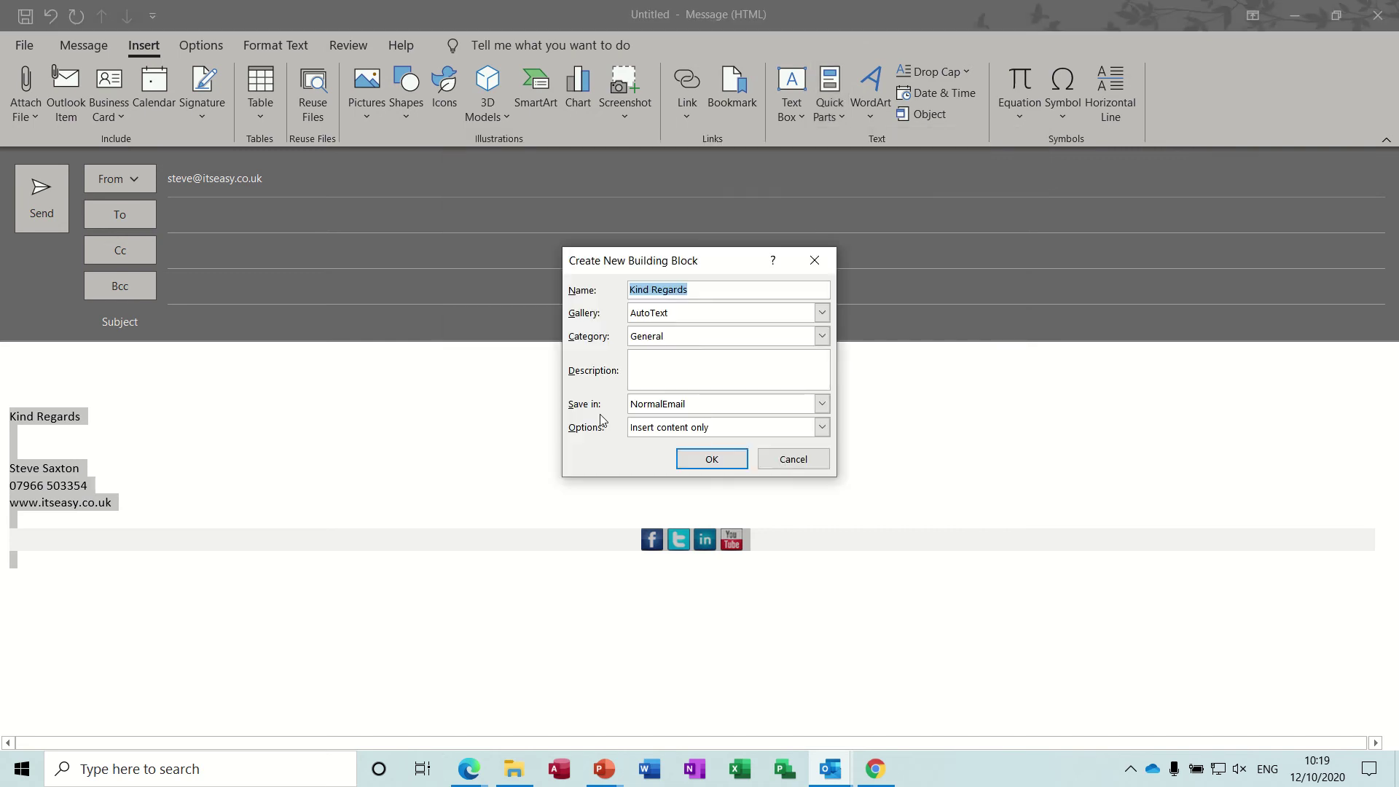
pyautogui.write('sax')
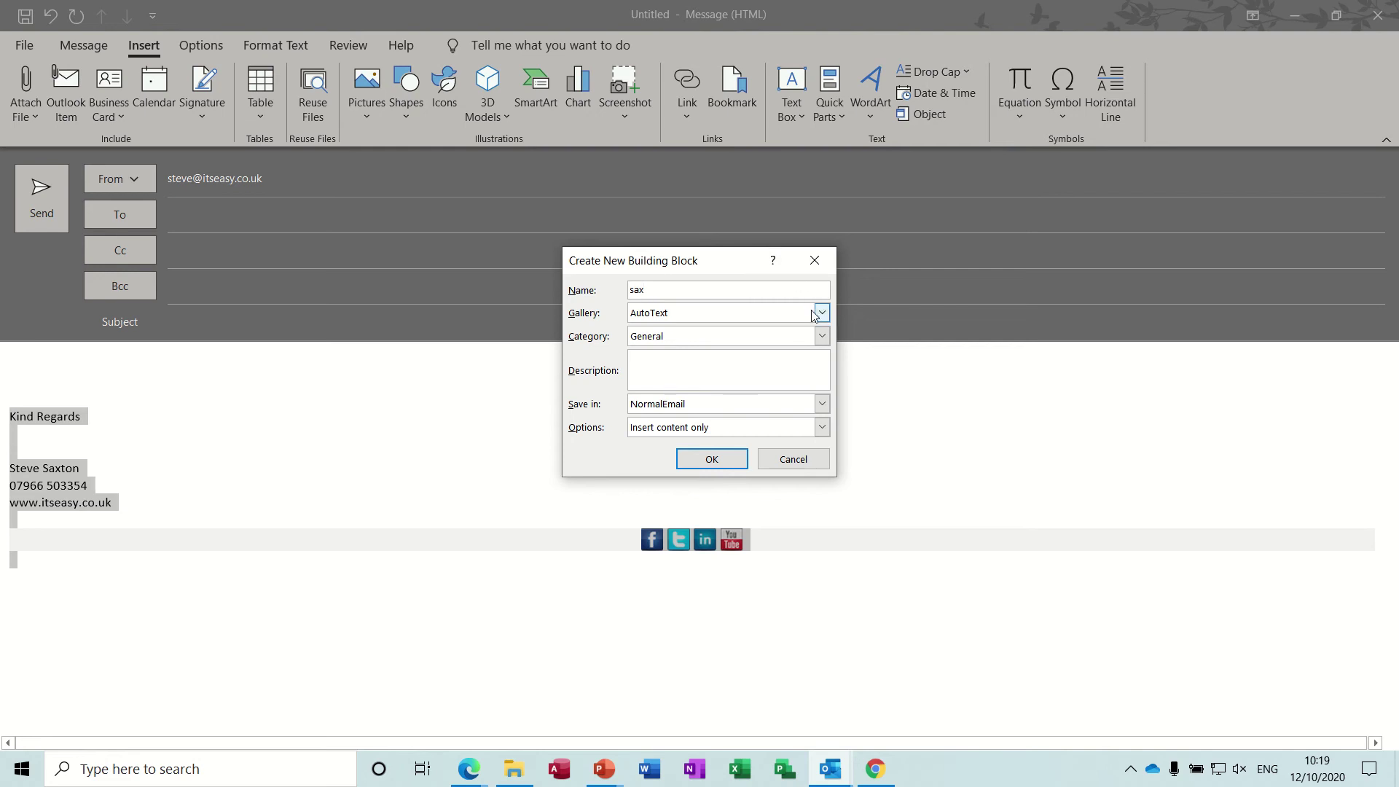
pyautogui.click(822, 336)
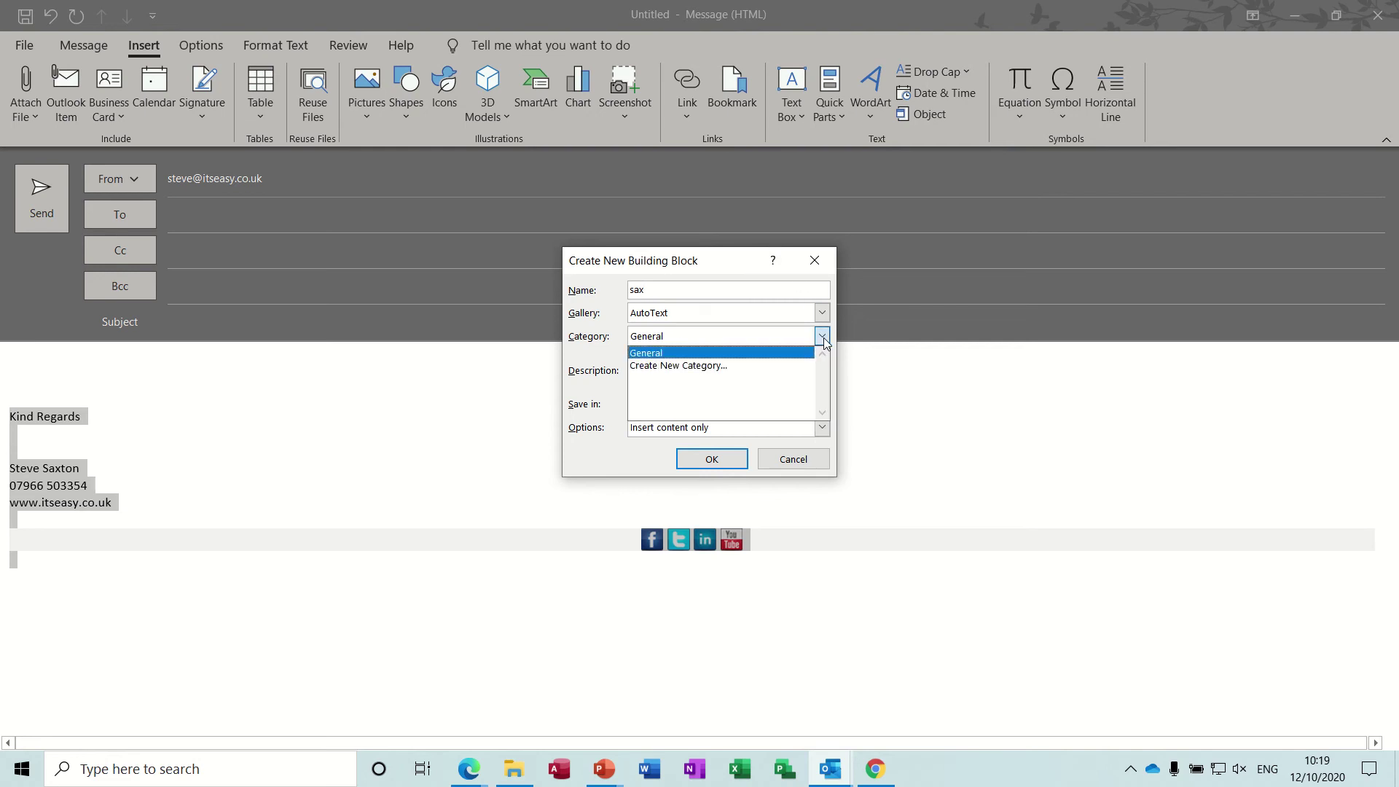
pyautogui.click(822, 336)
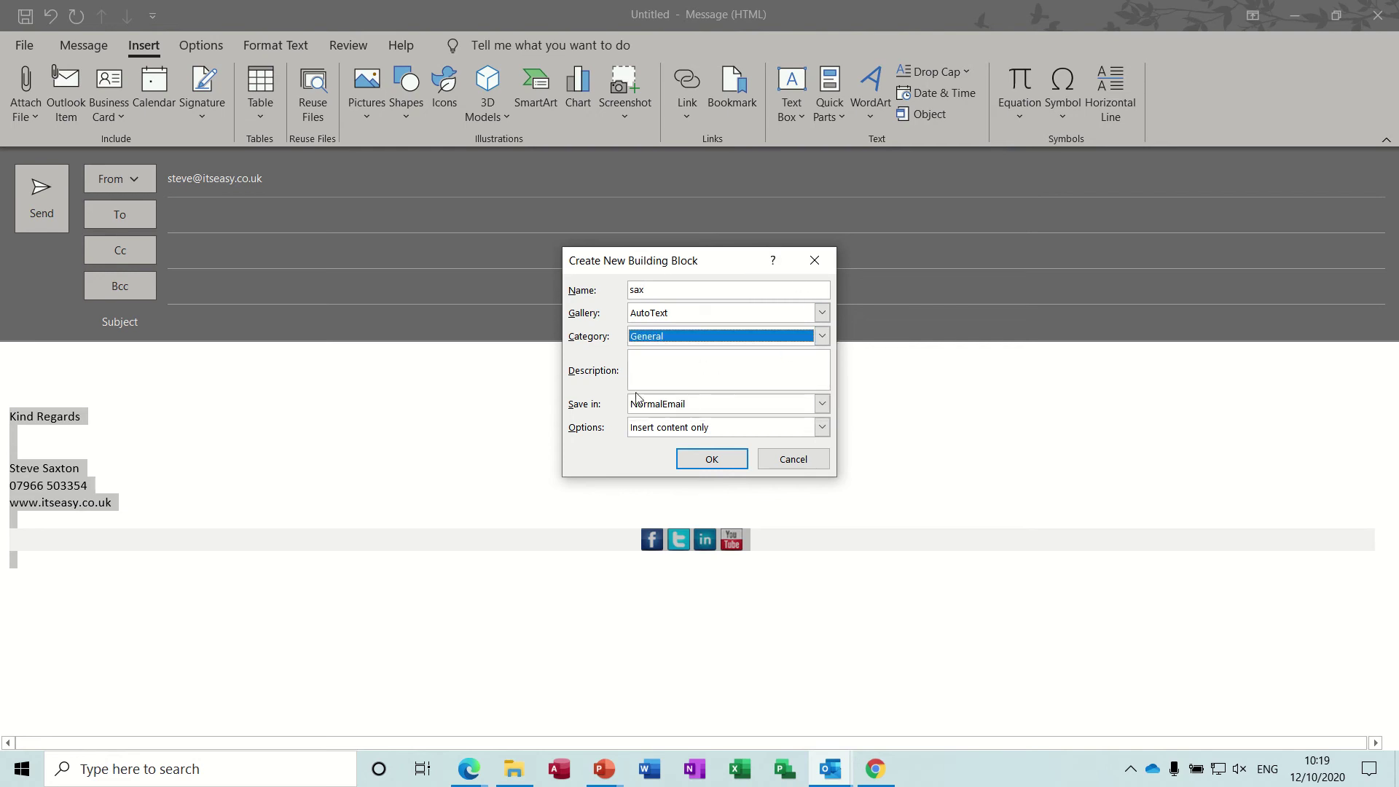
pyautogui.click(712, 461)
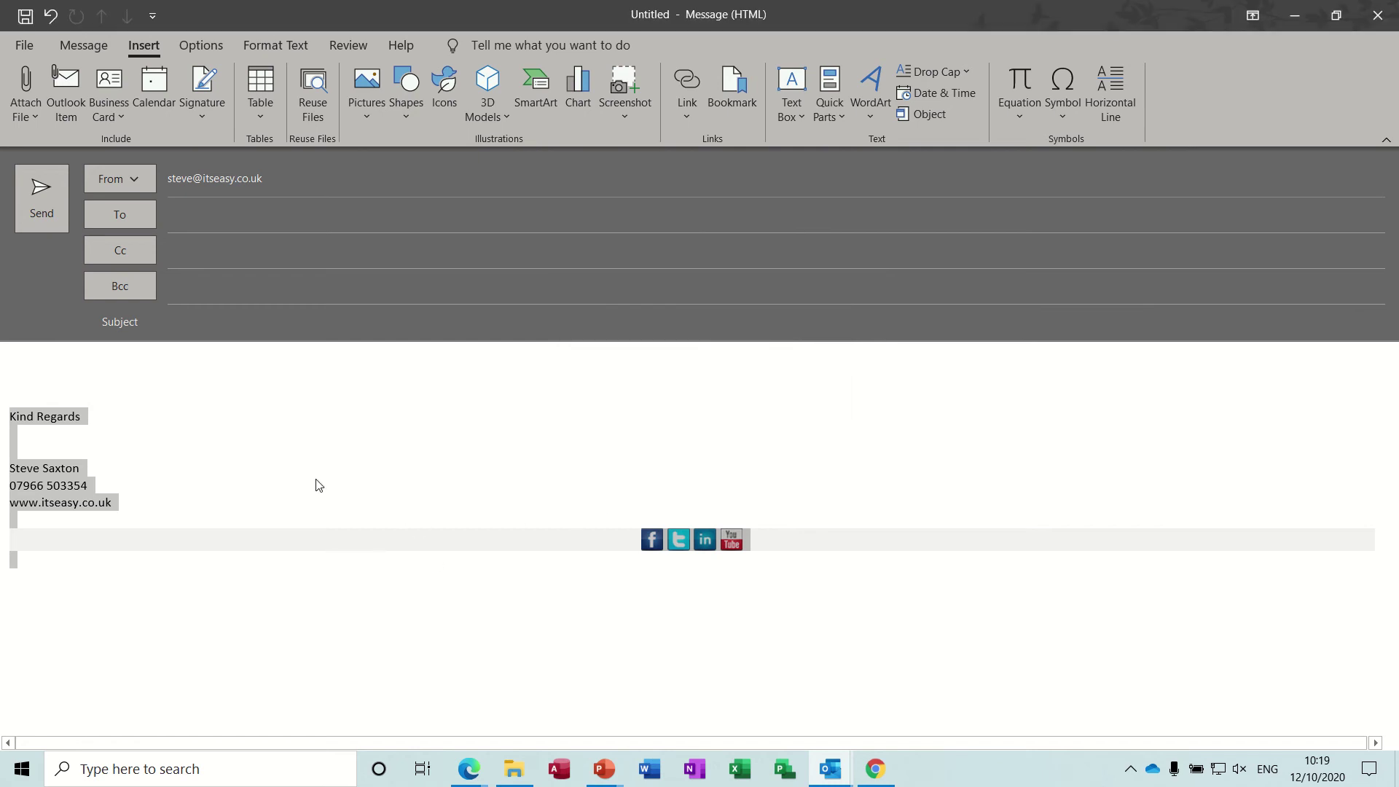
# Step: On a new line below the signature, expand 'sax' with F3 to add a second signature copy
pyautogui.click(242, 583)
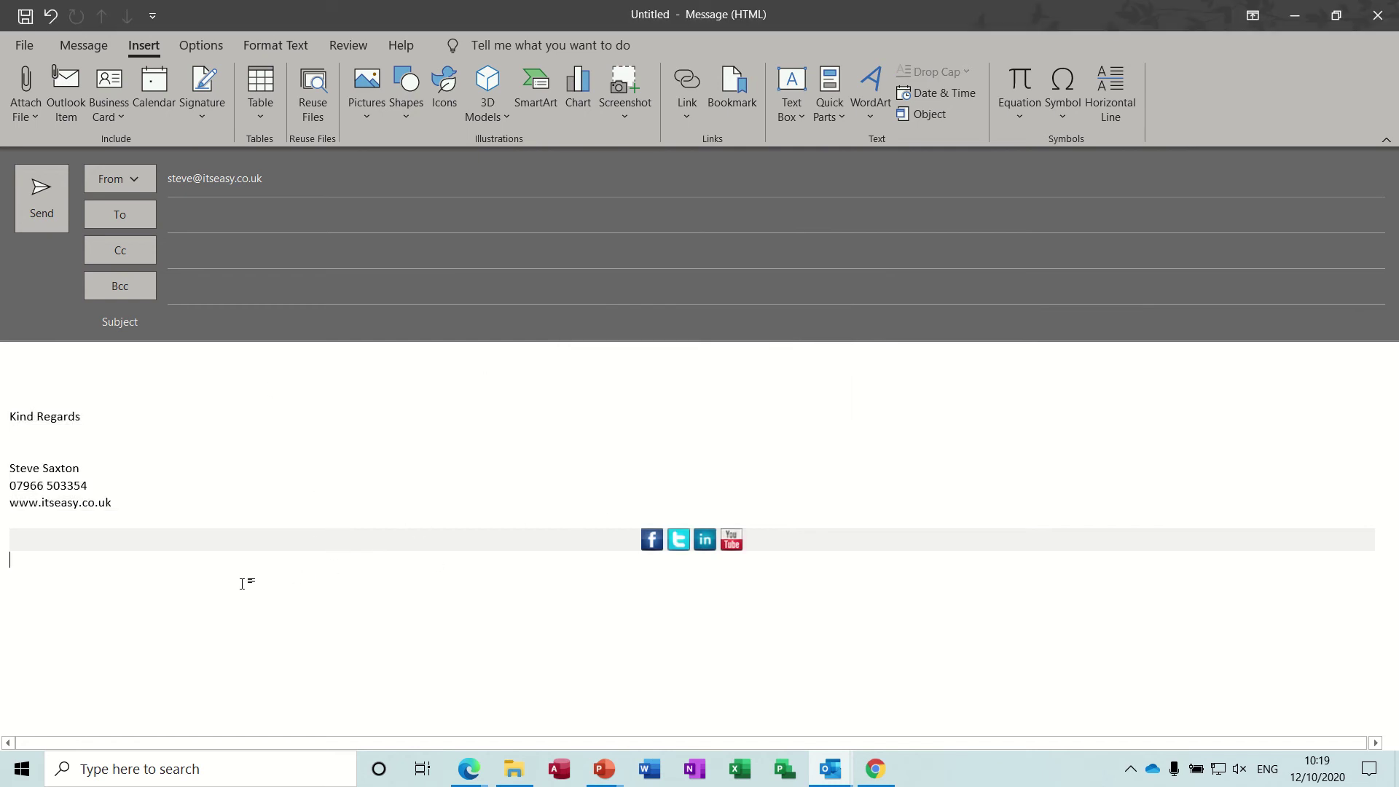
pyautogui.press('Return')
pyautogui.write('sax')
pyautogui.press('F3')
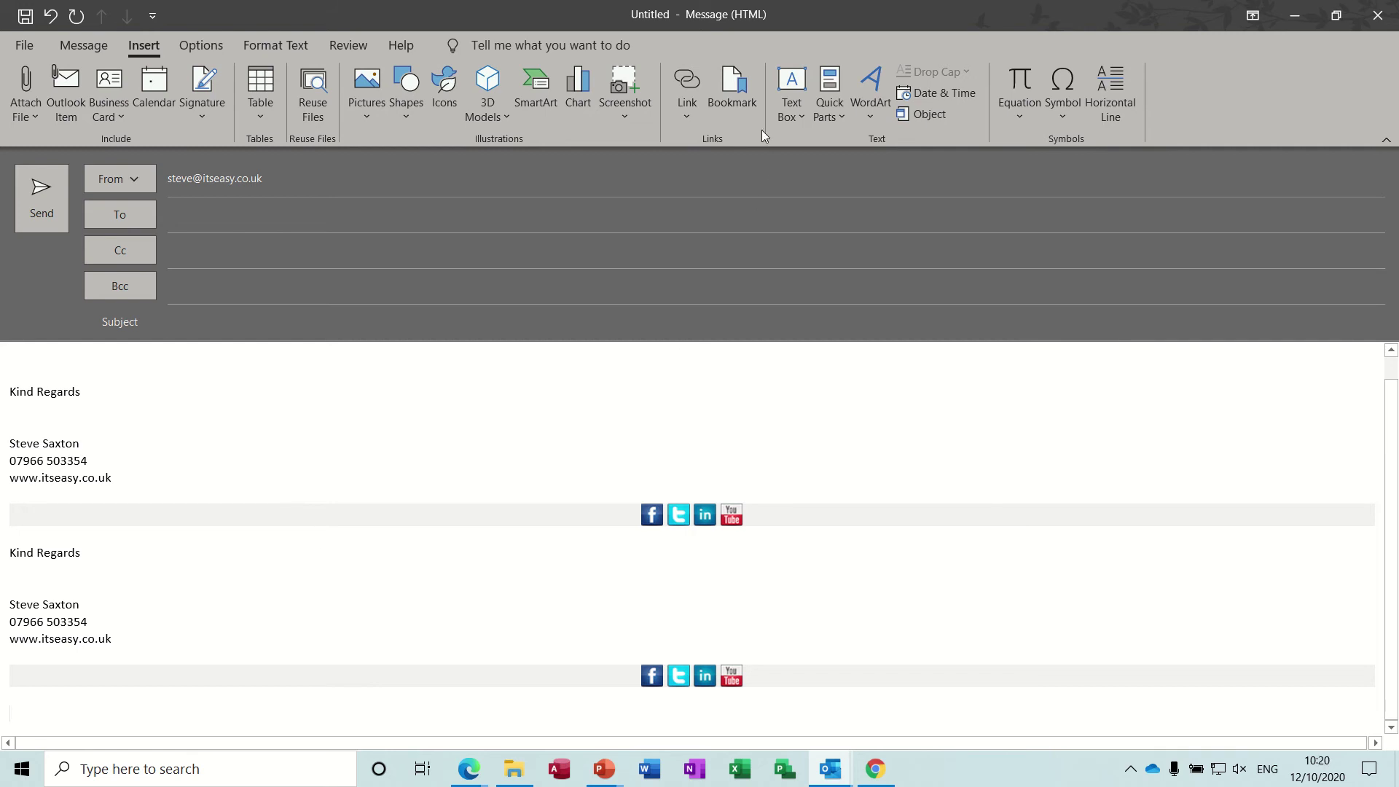
pyautogui.click(82, 46)
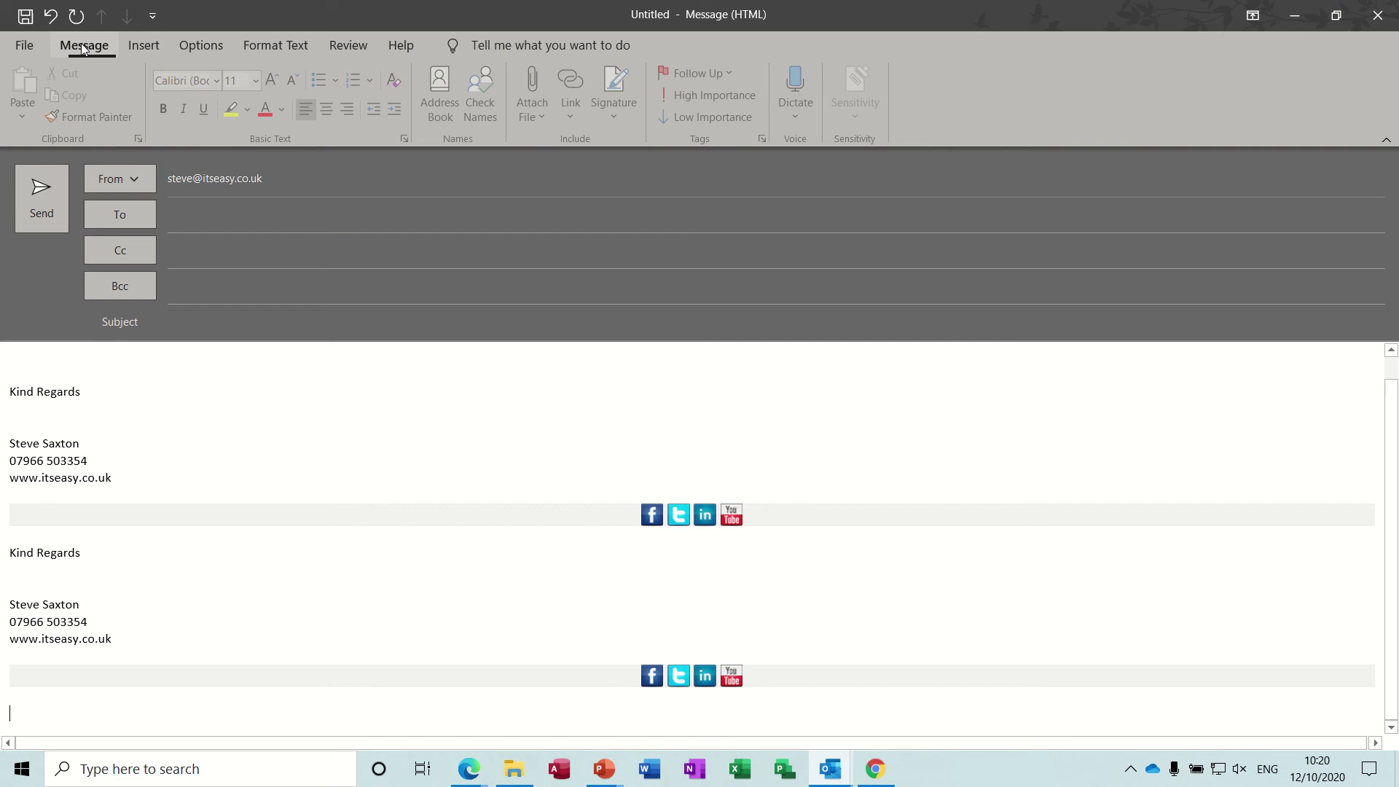
# Step: Create a new email signature named 'Steve'
pyautogui.click(615, 117)
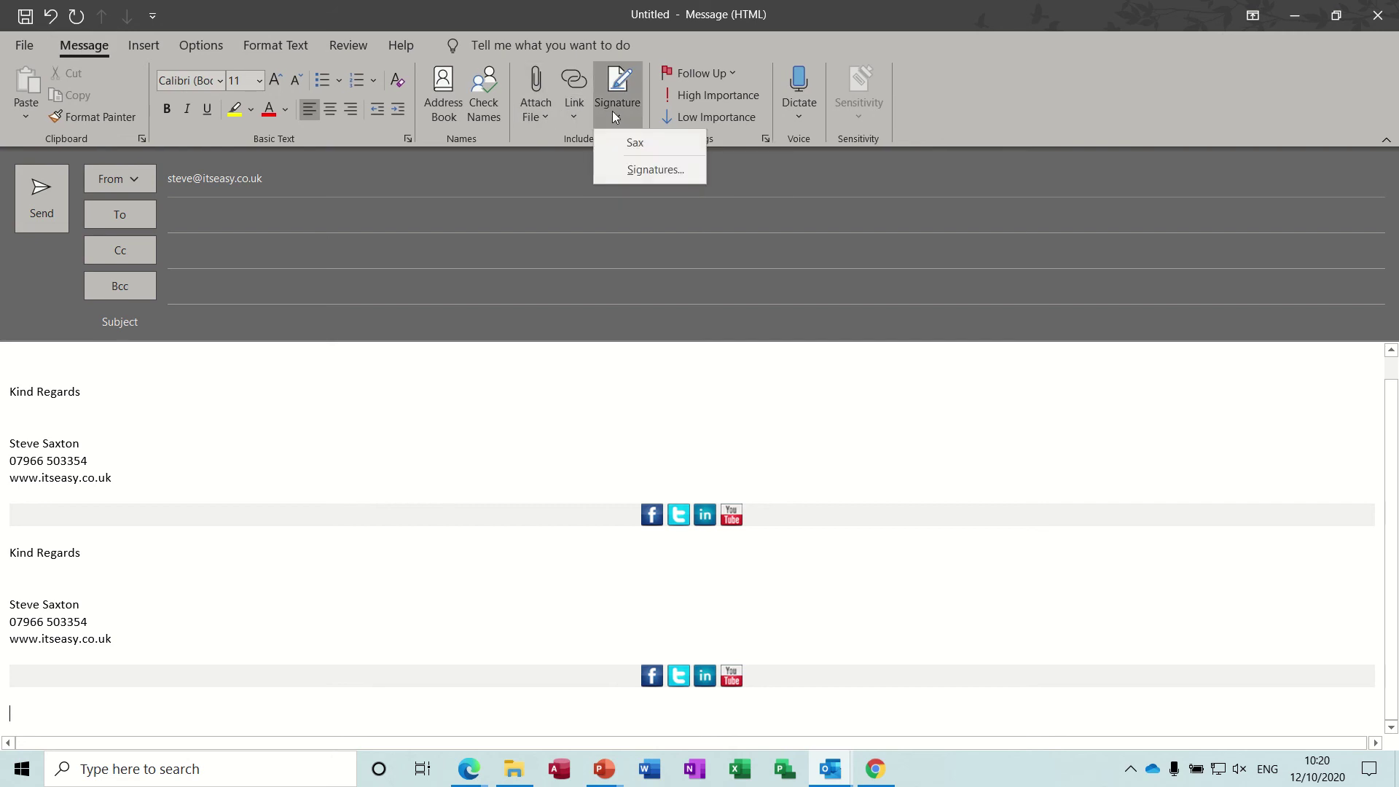
pyautogui.click(640, 169)
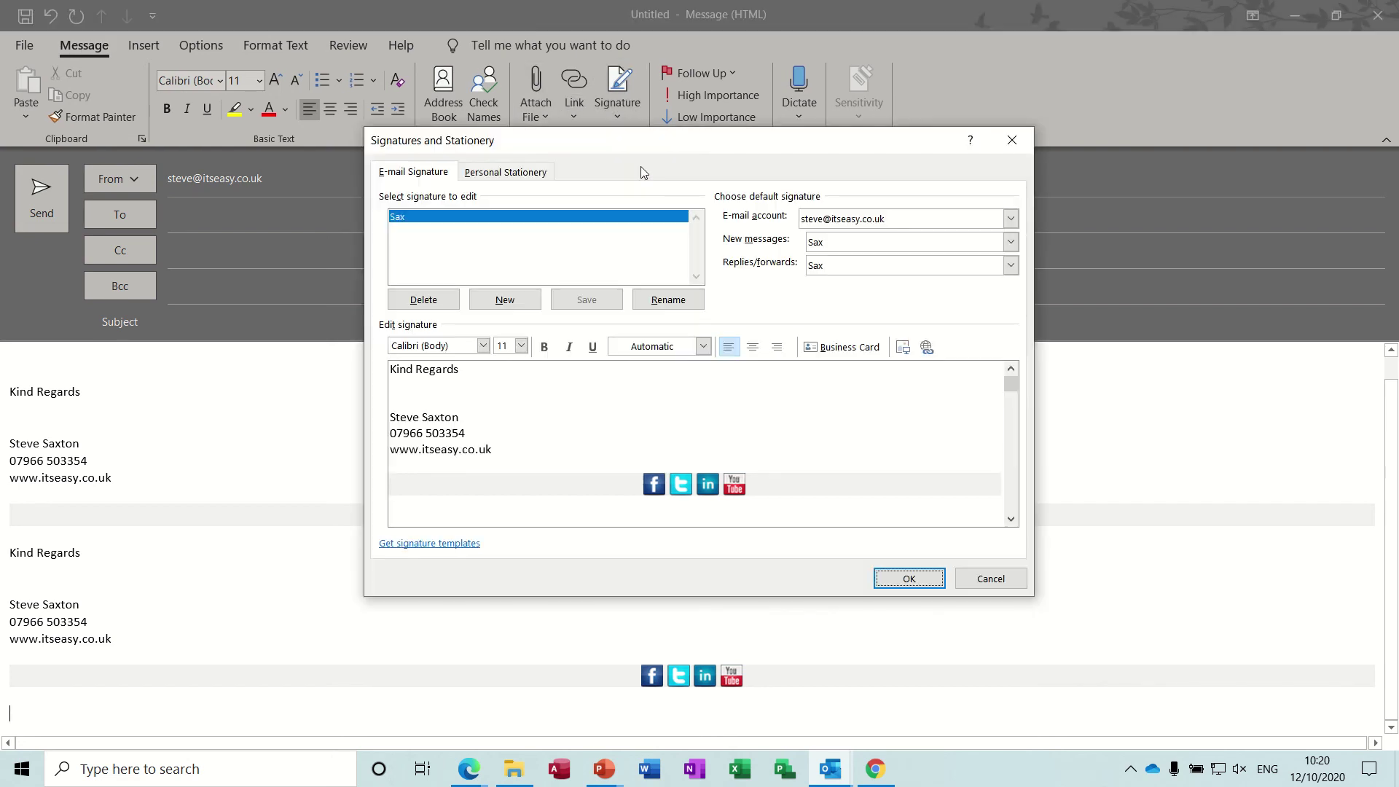
pyautogui.click(500, 301)
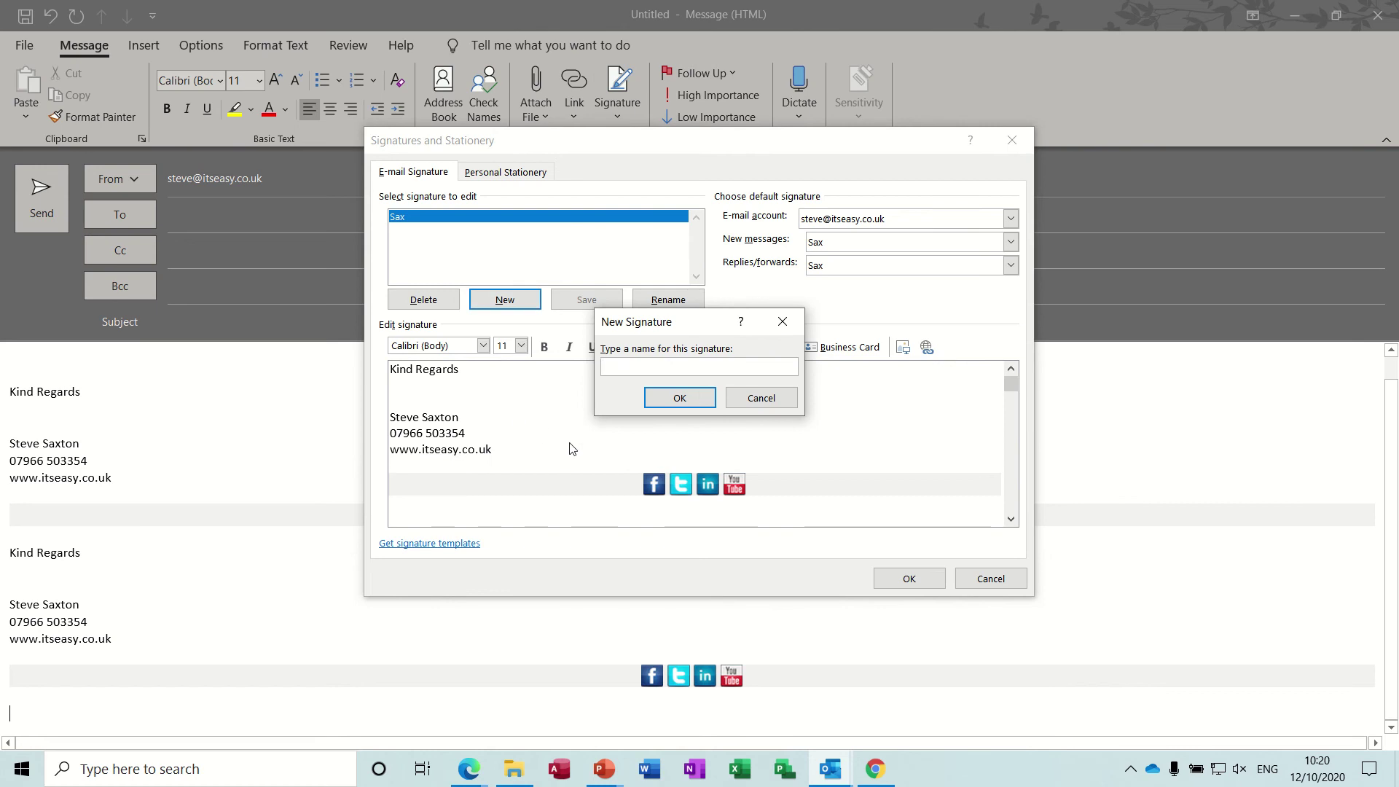
pyautogui.write('Steve')
pyautogui.click(653, 399)
# Step: Give the Steve signature the lines 'Regards' and 'Steve' and save it
pyautogui.click(449, 384)
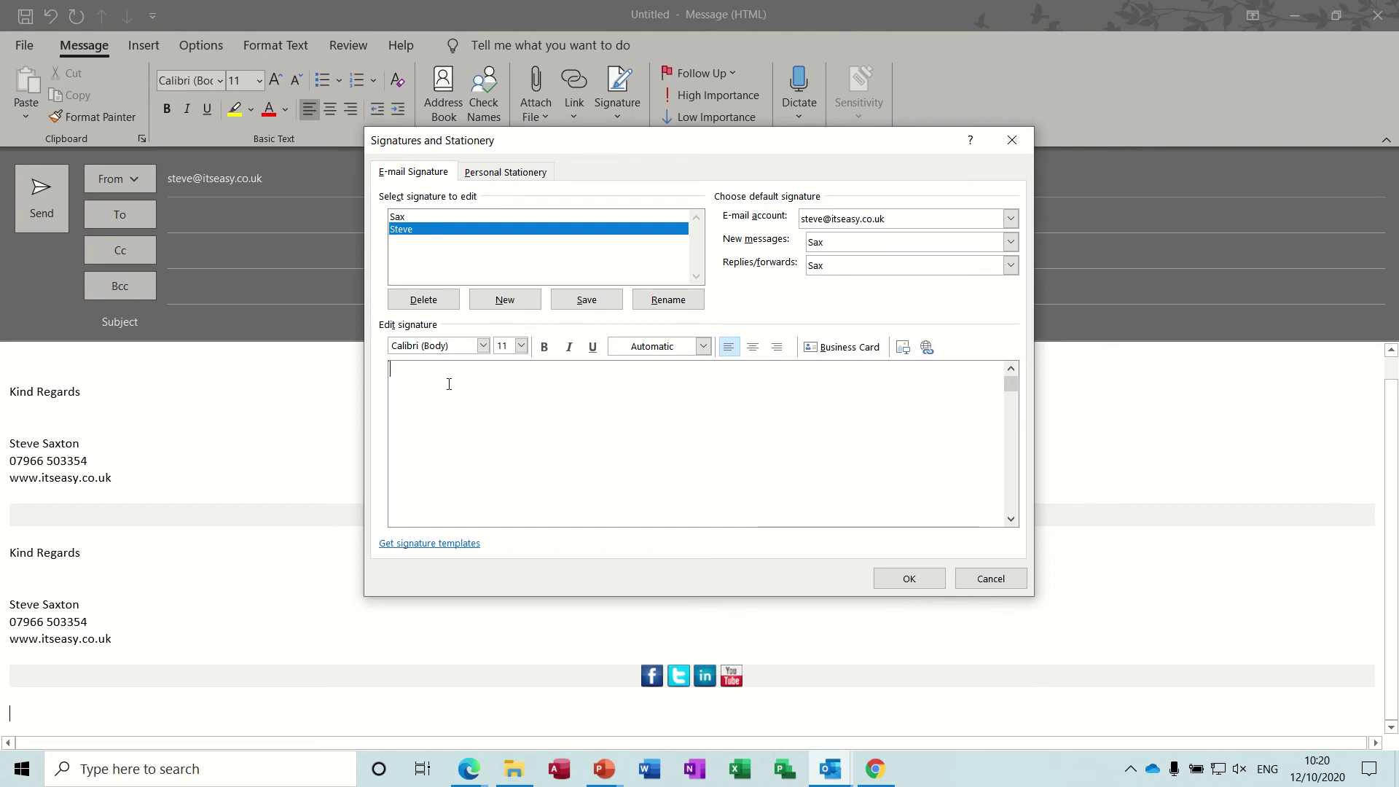
pyautogui.write('Regards')
pyautogui.press('Return')
pyautogui.write('Steve')
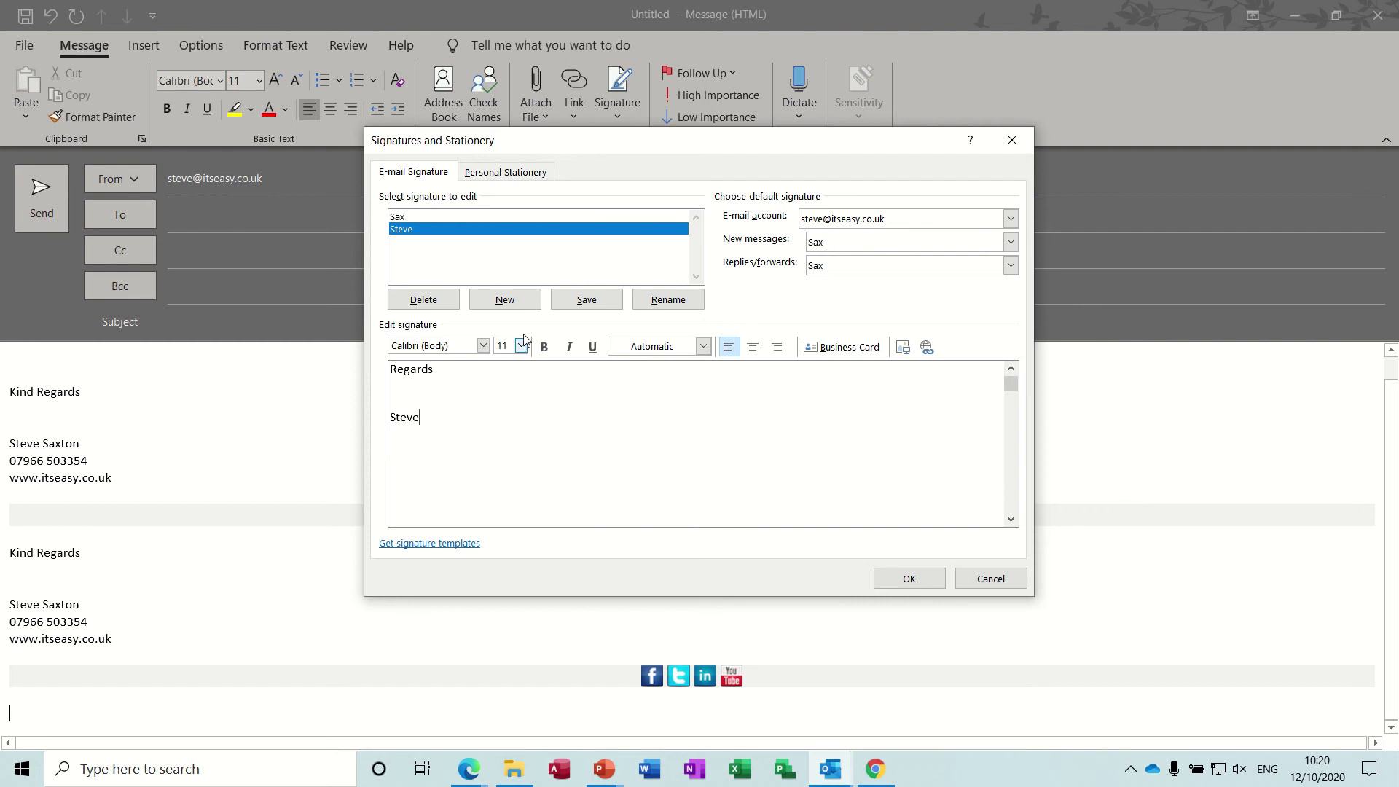
pyautogui.click(593, 303)
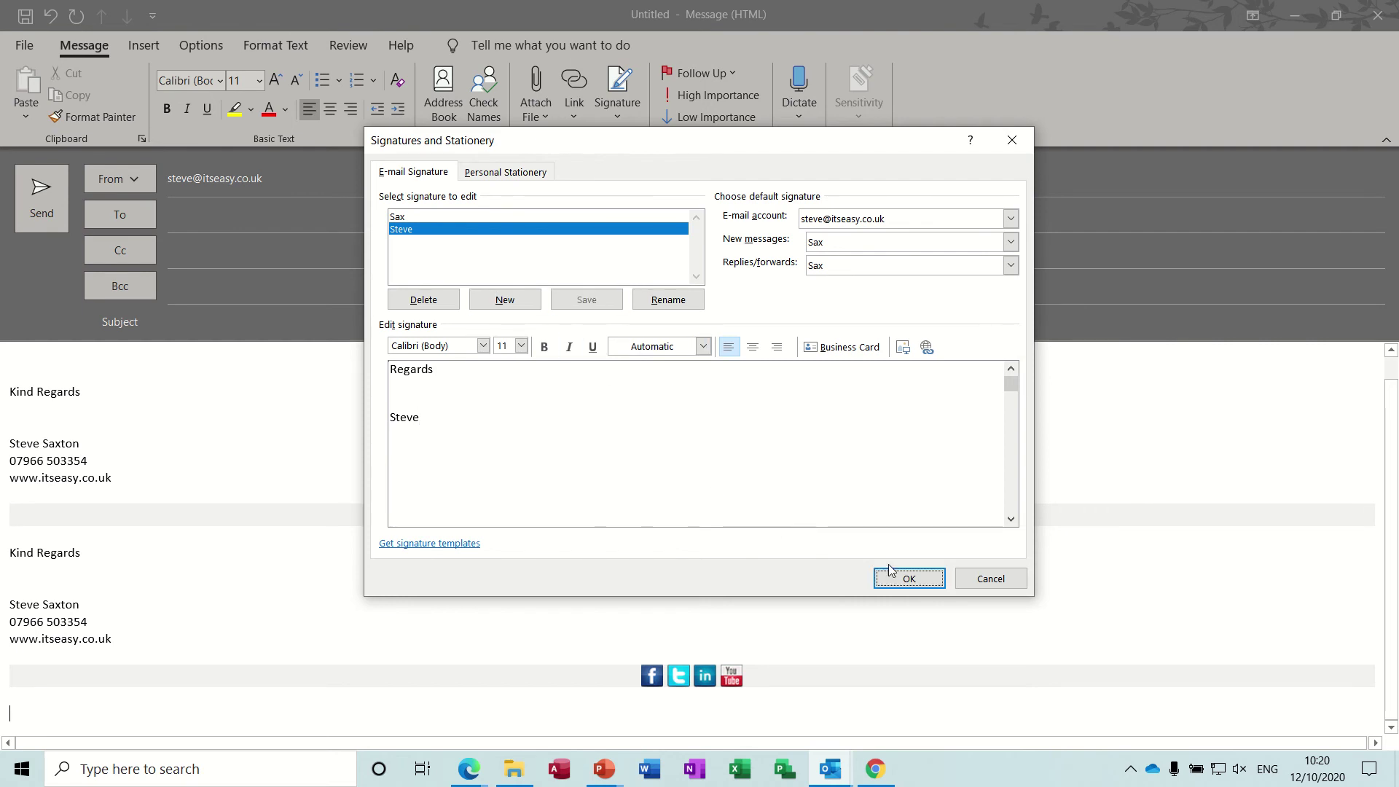
pyautogui.click(903, 581)
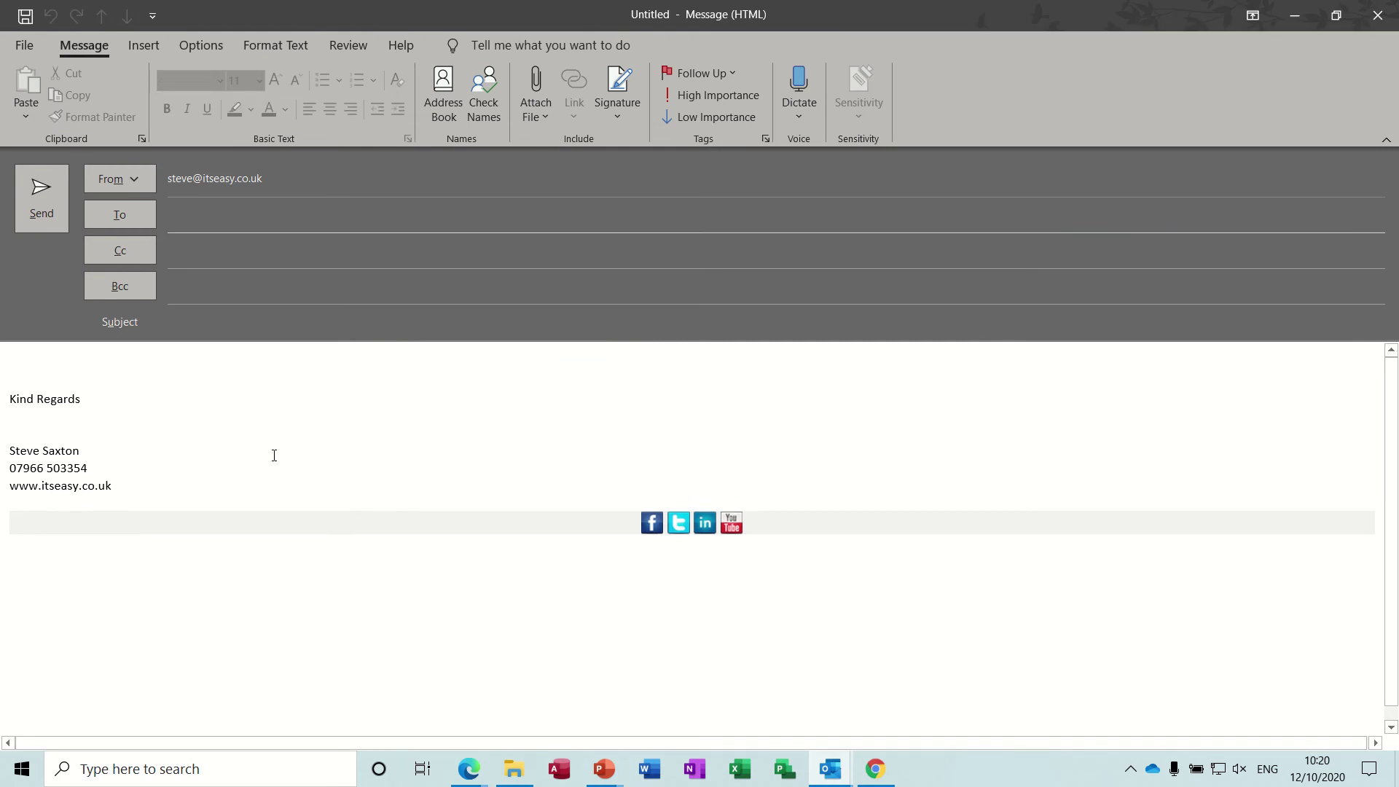
# Step: Delete the existing signature block, its social icon row and the leftover empty line
pyautogui.click(58, 358)
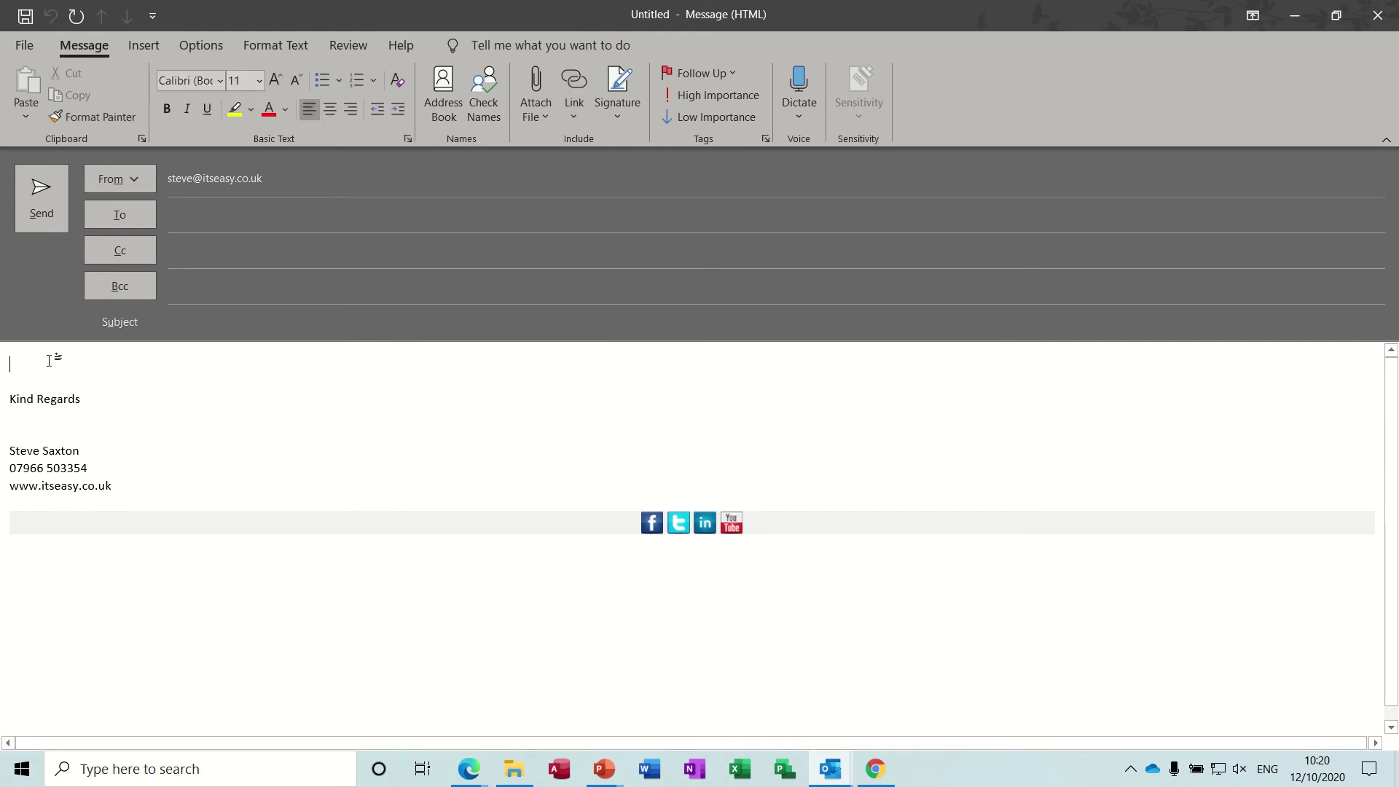
pyautogui.moveTo(10, 399)
pyautogui.mouseDown()
pyautogui.moveTo(153, 462)
pyautogui.moveTo(706, 534)
pyautogui.mouseUp()
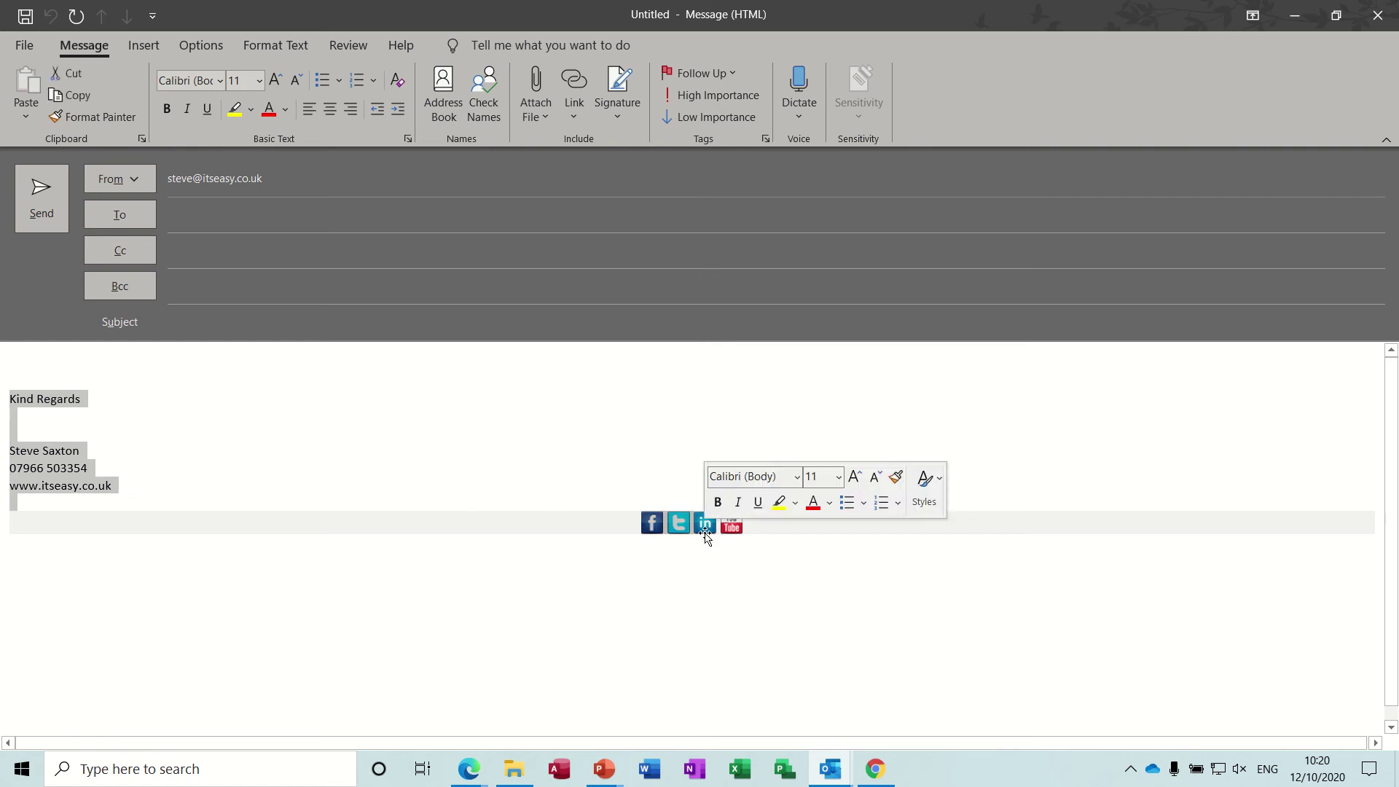
pyautogui.press('Delete')
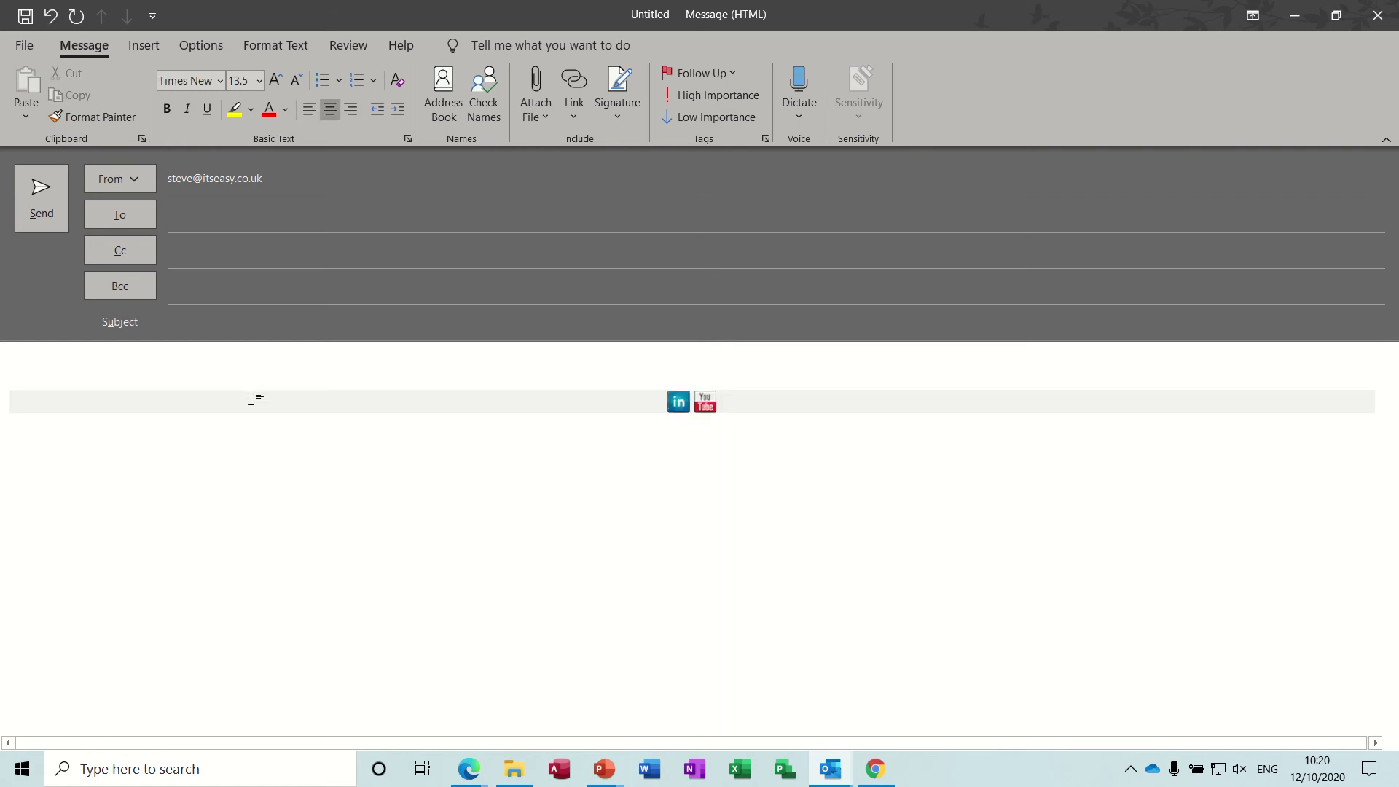
pyautogui.moveTo(250, 396); pyautogui.dragTo(759, 412)
pyautogui.press('Delete')
pyautogui.press('BackSpace')
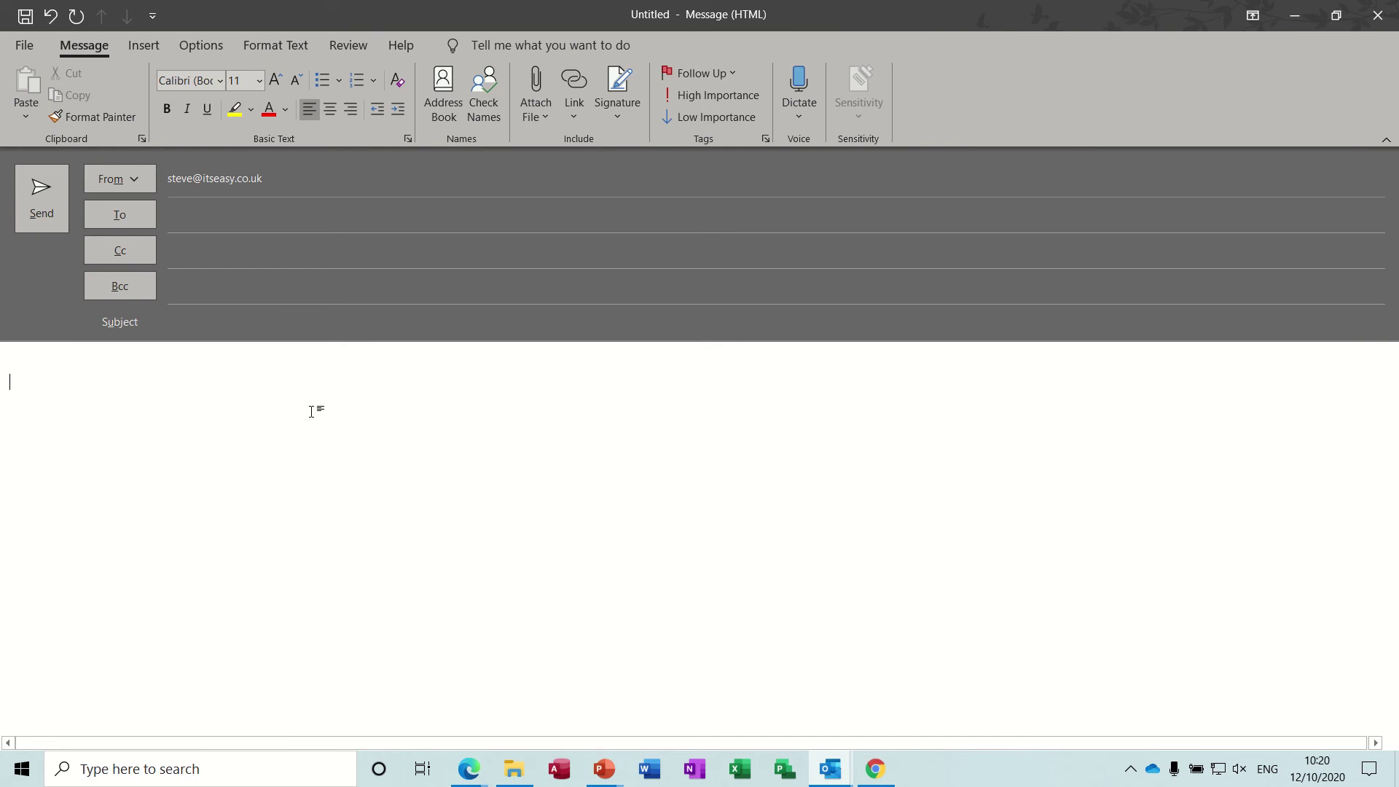
# Step: Insert the Steve signature and select its Regards / Steve text
pyautogui.click(623, 120)
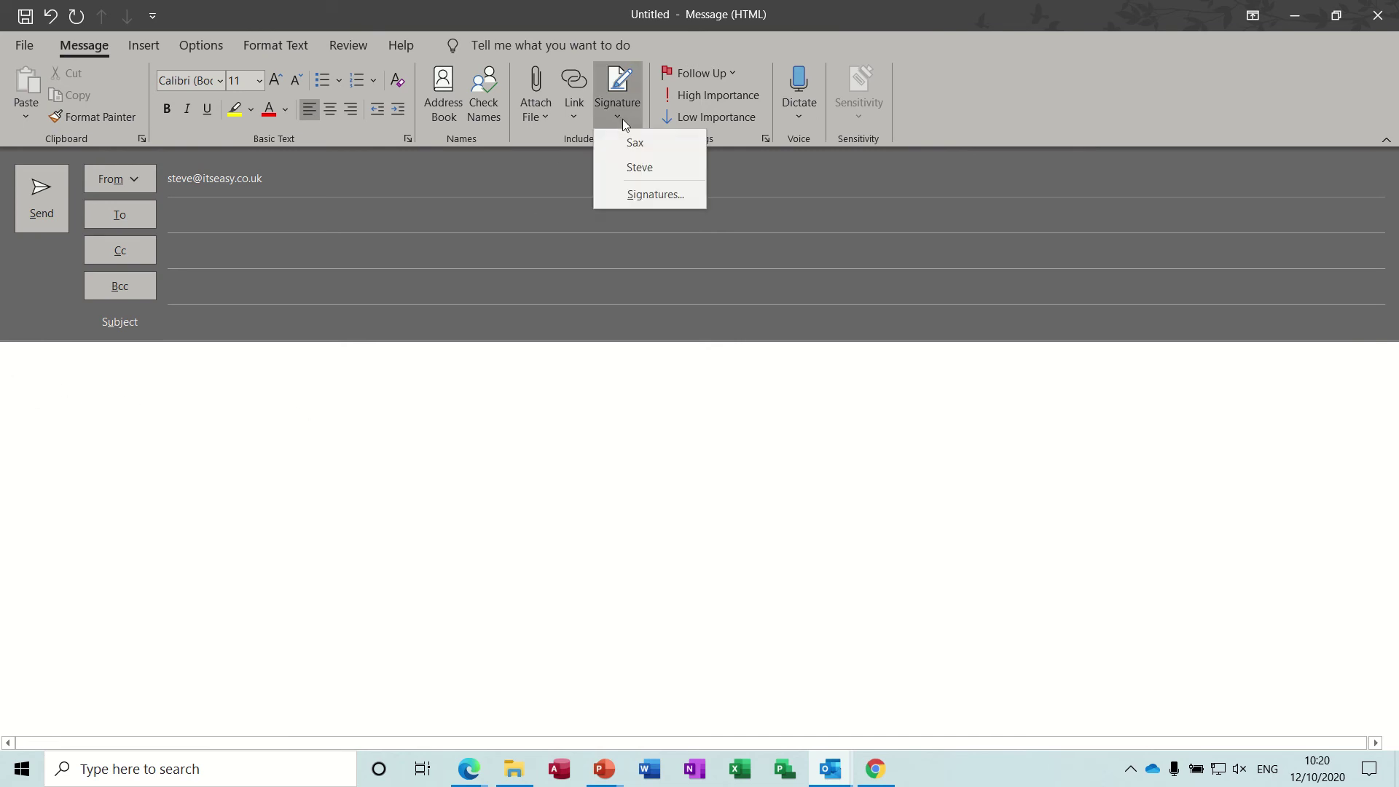
pyautogui.click(631, 167)
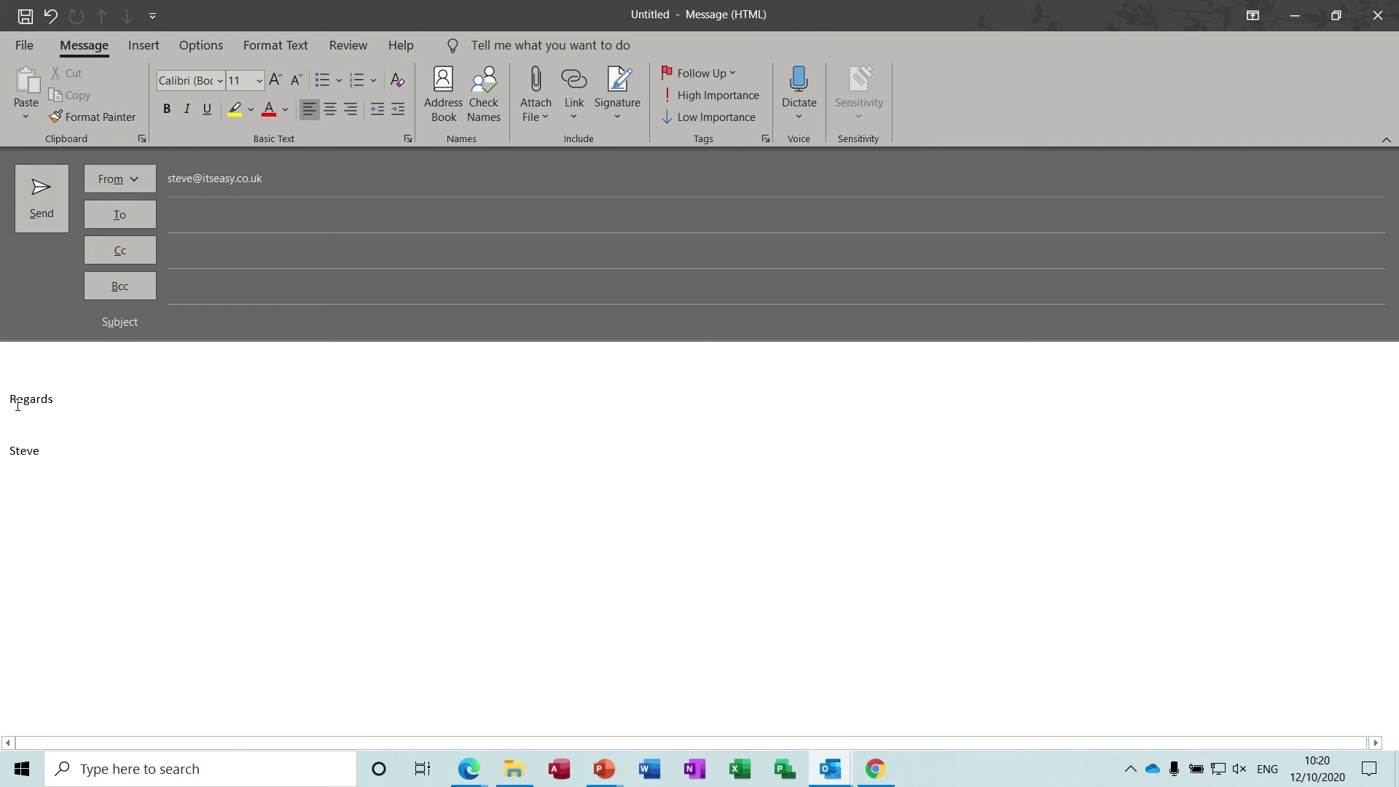
pyautogui.moveTo(10, 399); pyautogui.dragTo(56, 452)
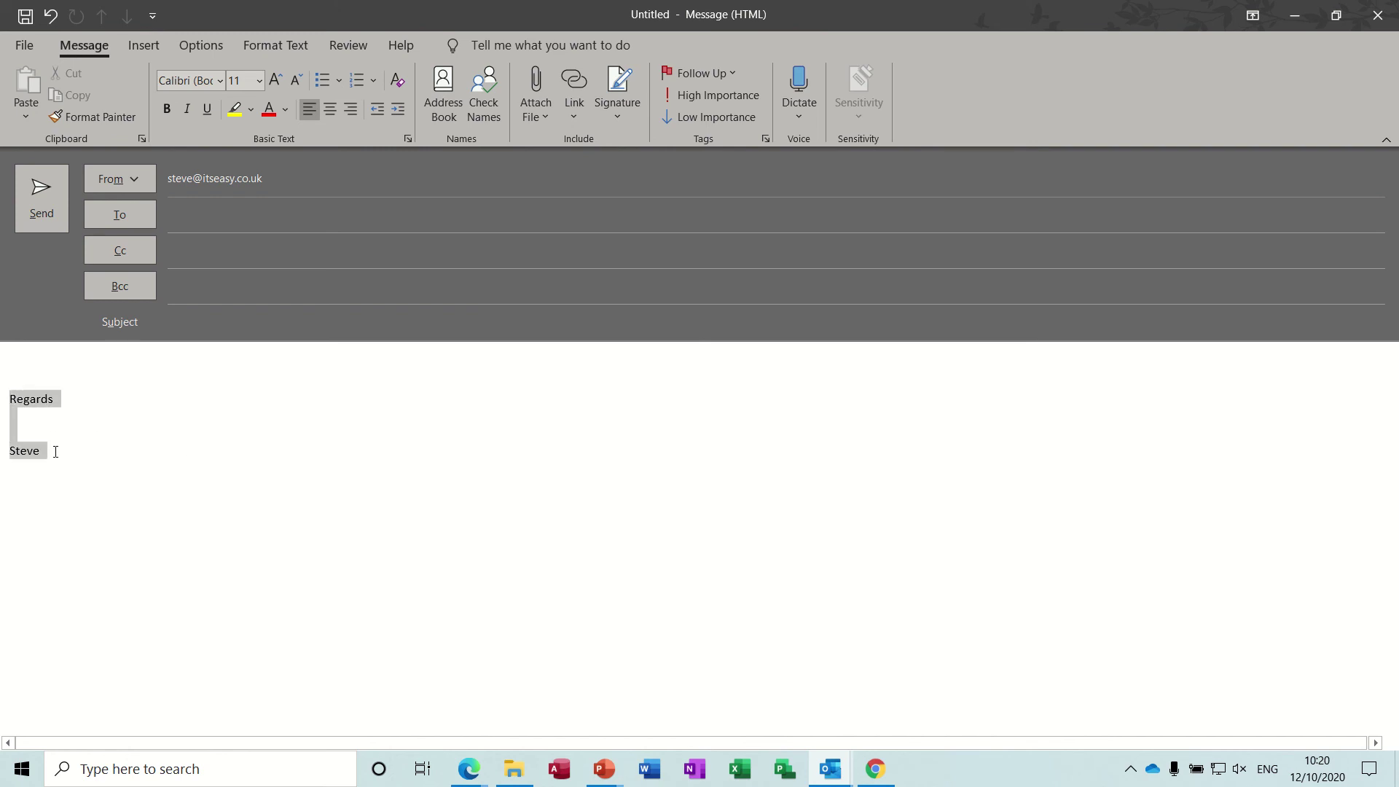
# Step: Try saving the selection as AutoText 'steve', declining to overwrite the existing entry
pyautogui.click(146, 48)
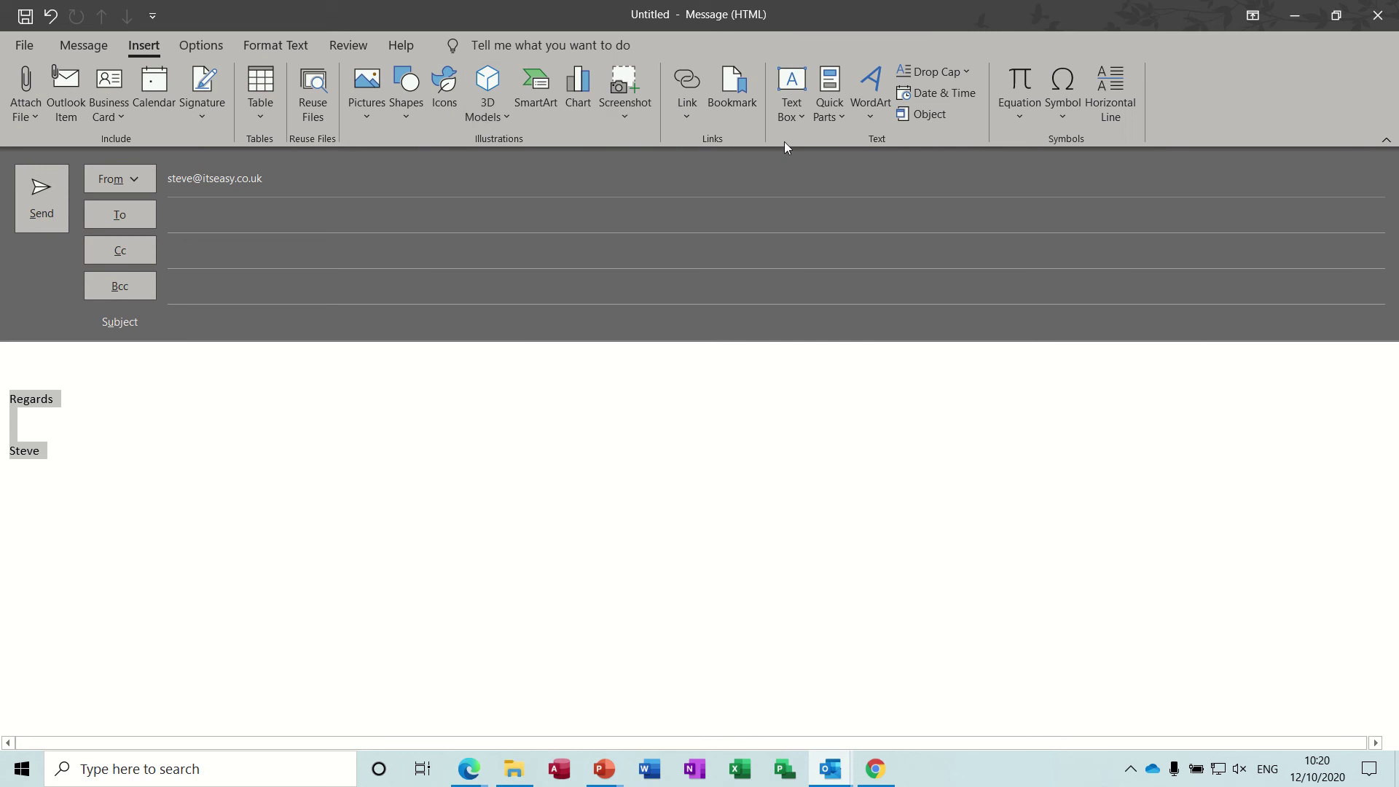
pyautogui.click(838, 120)
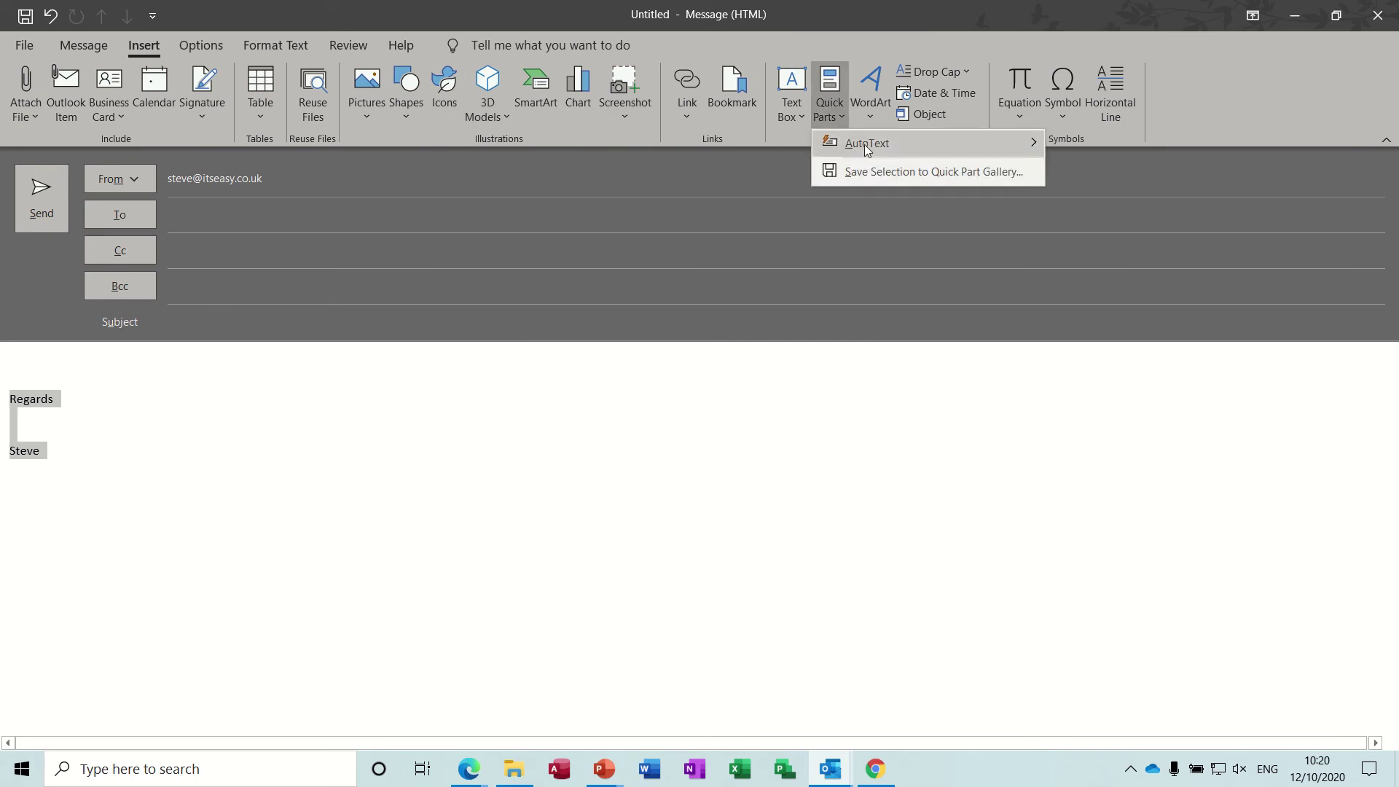
pyautogui.moveTo(864, 145)
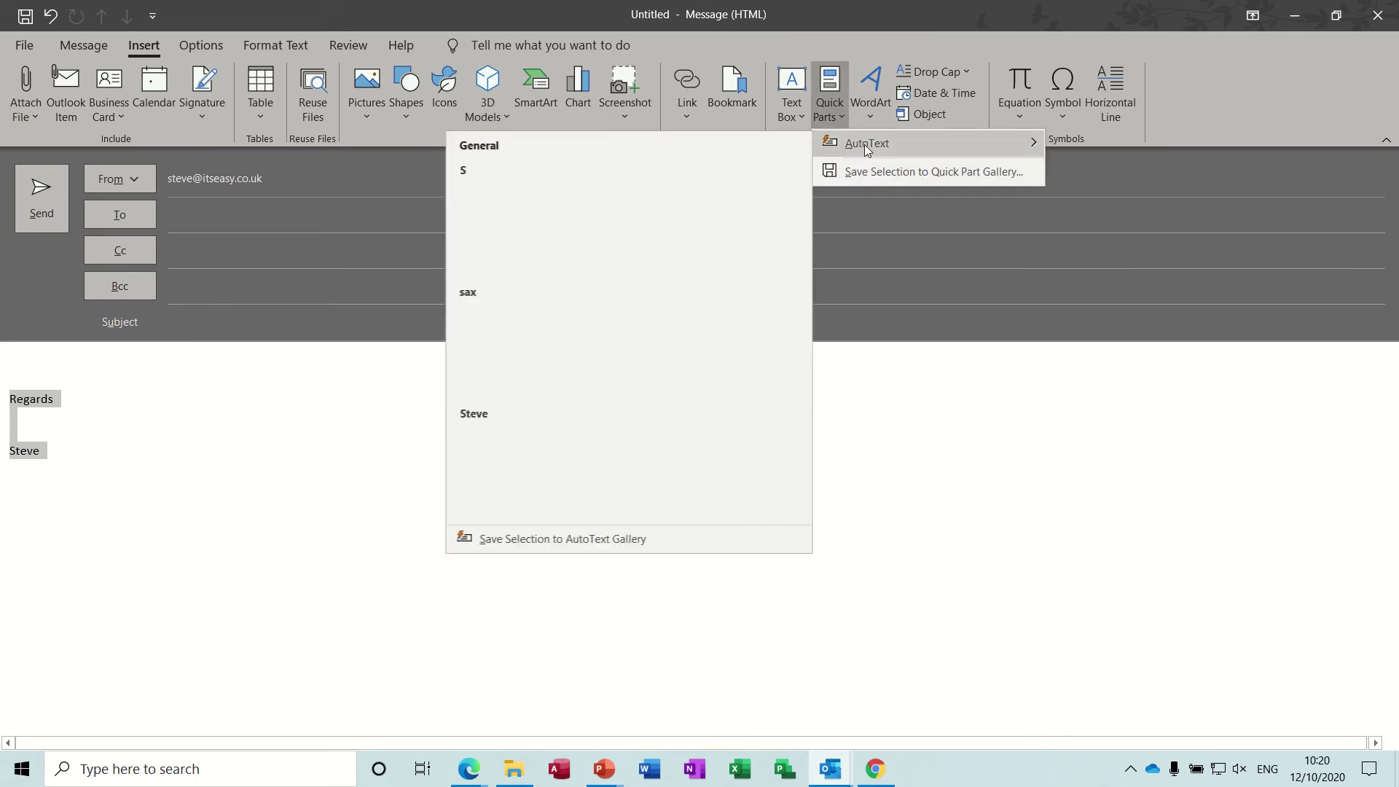
pyautogui.click(584, 539)
pyautogui.write('steve')
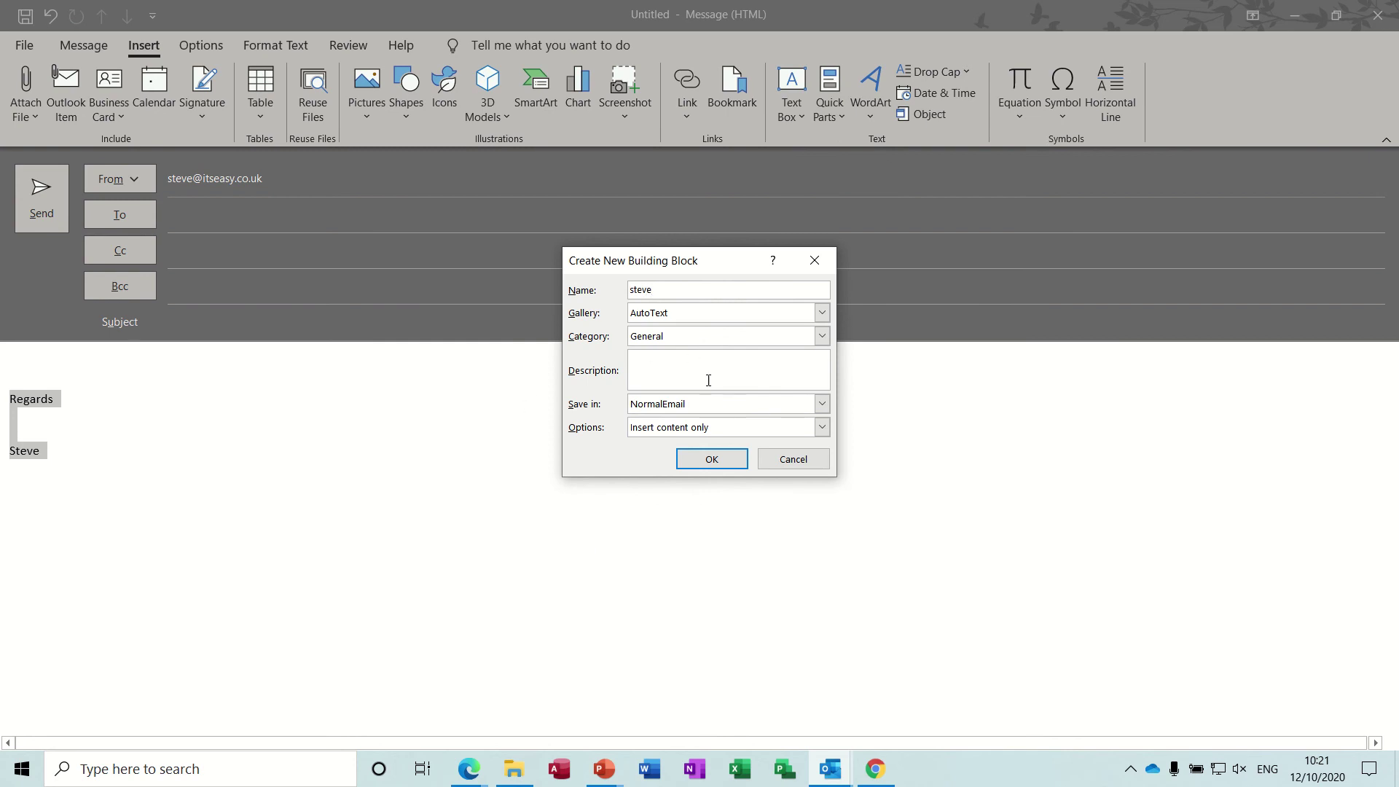
pyautogui.click(708, 465)
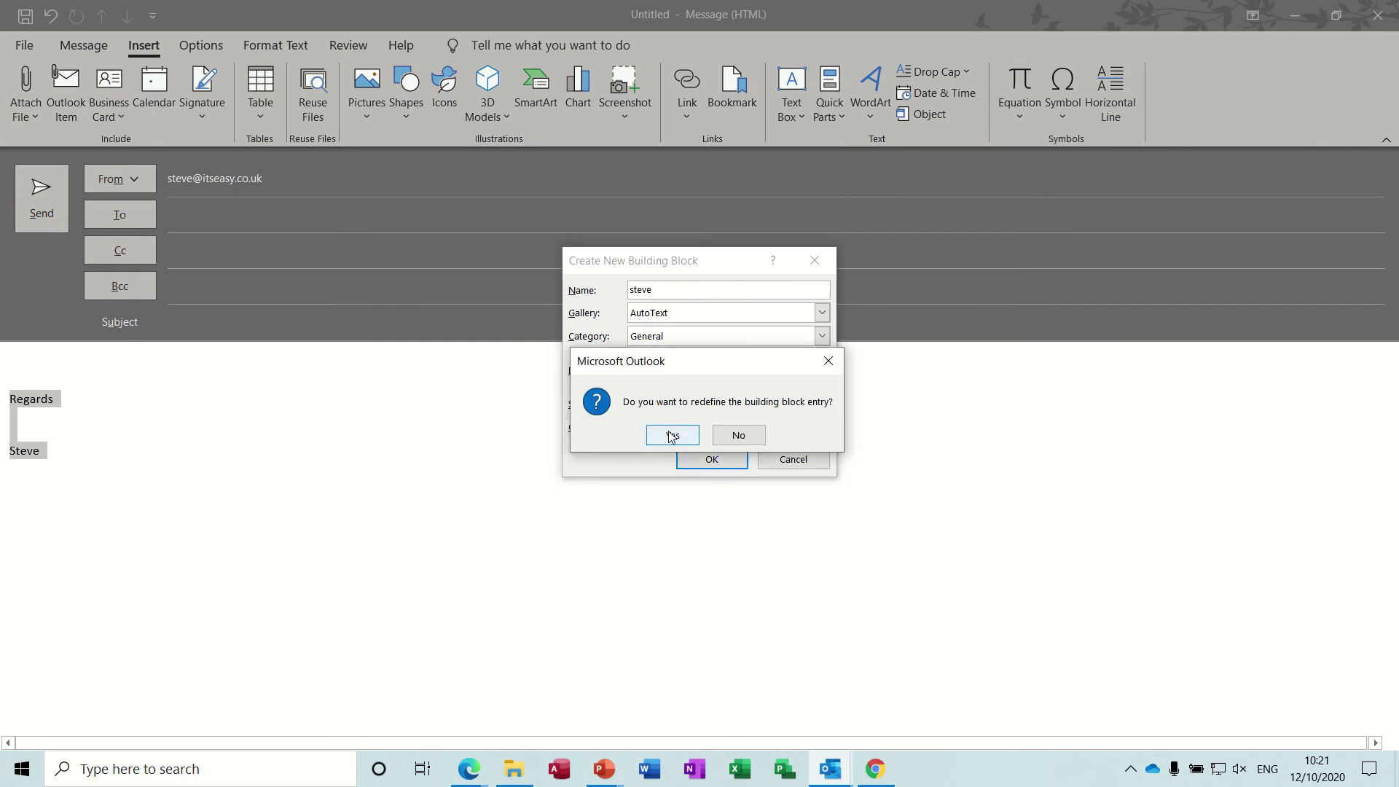
pyautogui.click(738, 435)
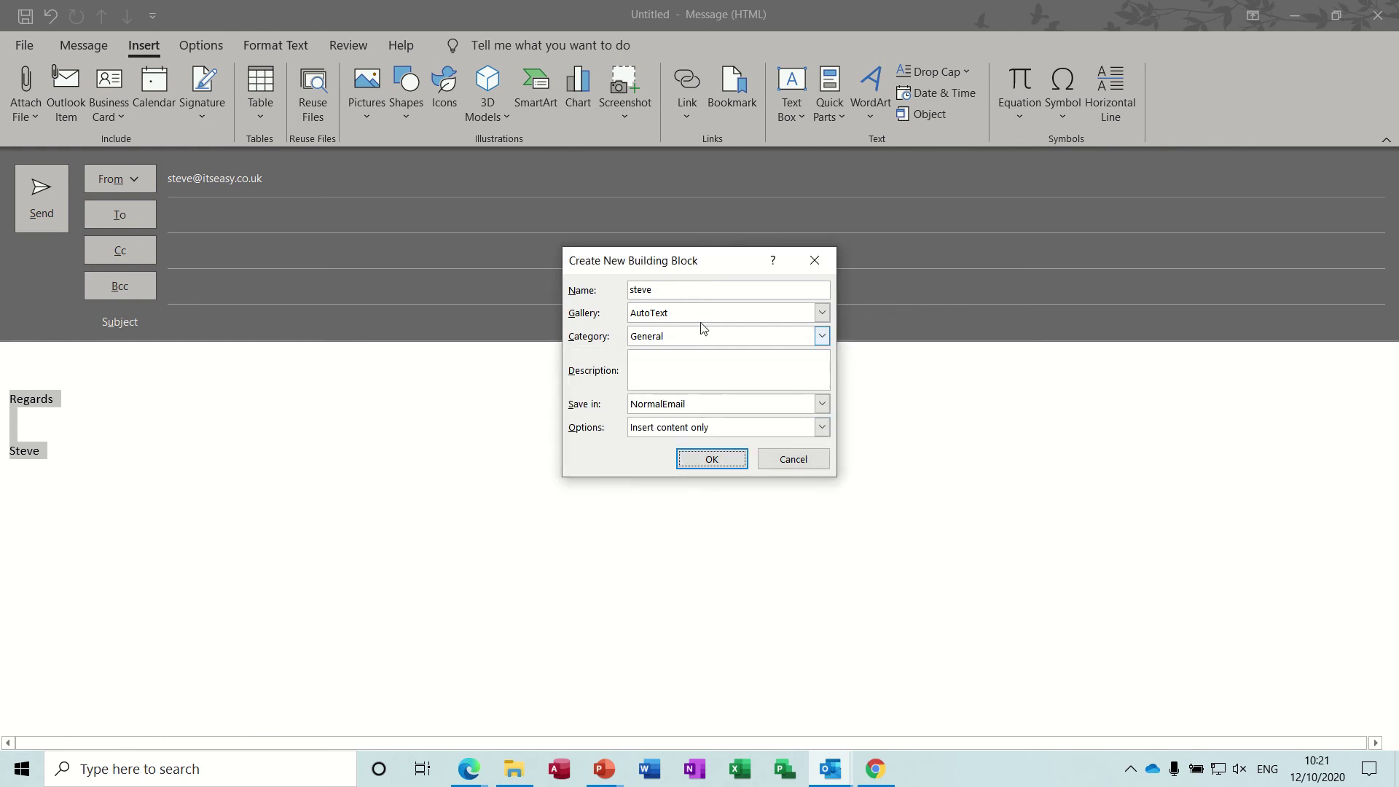
# Step: Save the entry as 'mysig' instead, then delete the body text and type 'mysig'
pyautogui.click(673, 290)
pyautogui.moveTo(673, 290); pyautogui.dragTo(631, 292)
pyautogui.write('mysig')
pyautogui.click(705, 460)
pyautogui.press('Delete')
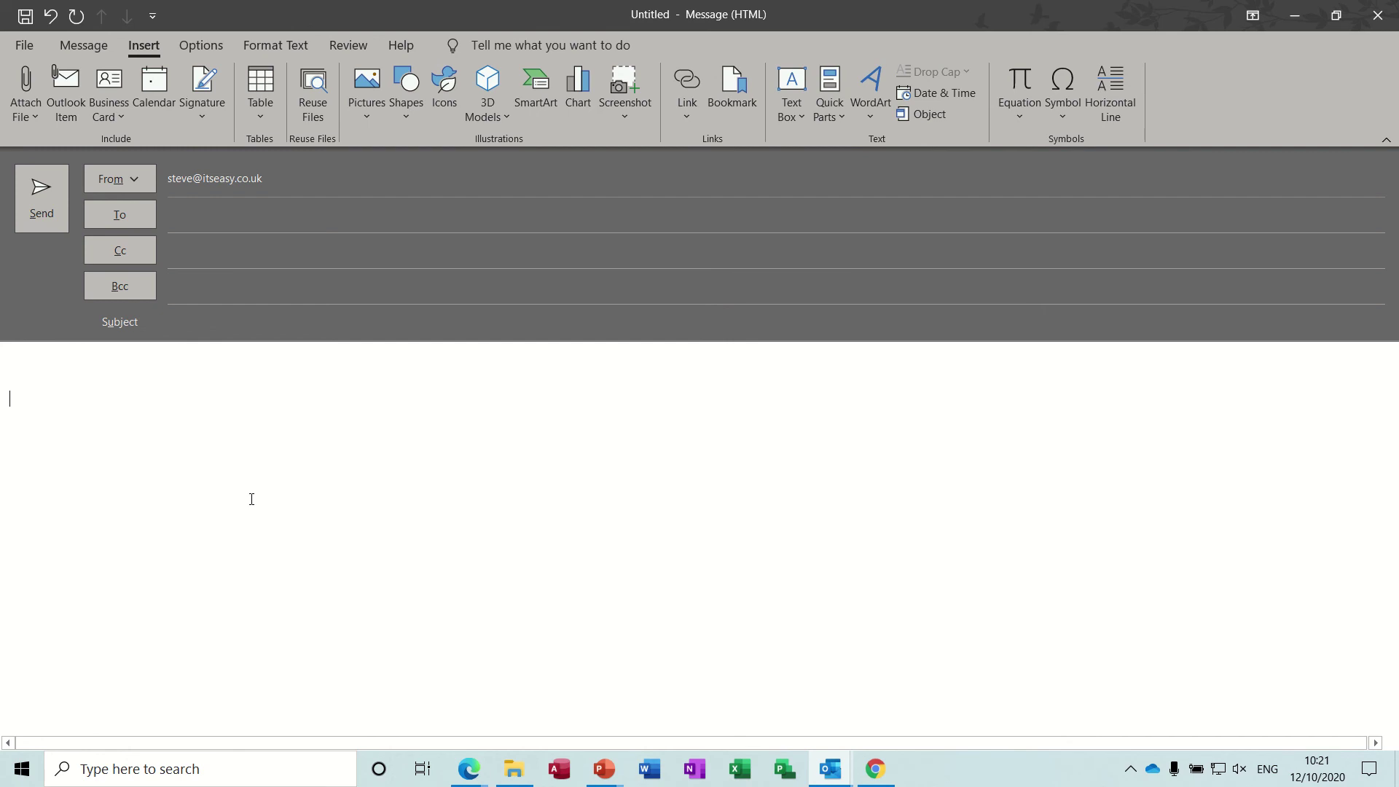
pyautogui.write('mysig')
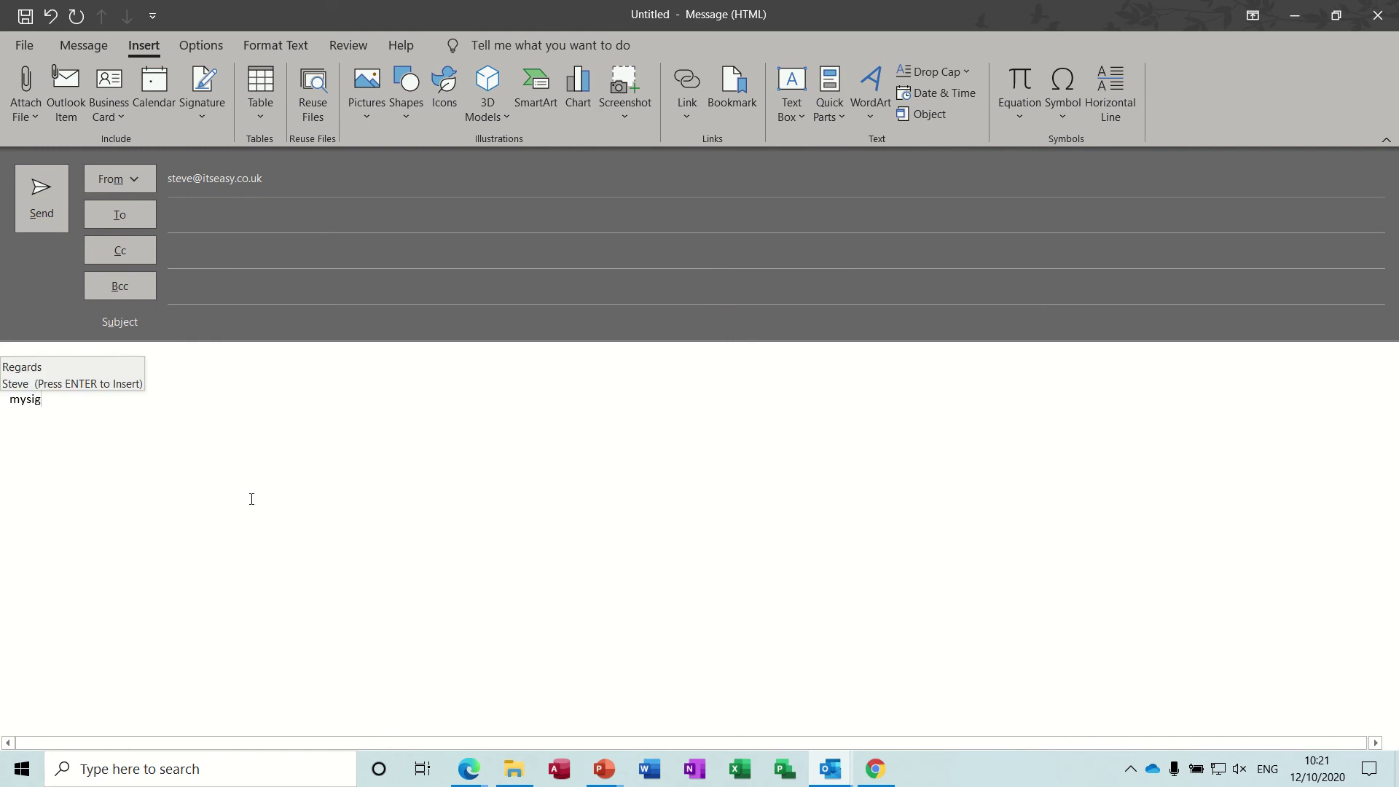
# Step: Expand 'mysig' with Enter, then type 'sax' and press F3 for the full signature
pyautogui.press('Return')
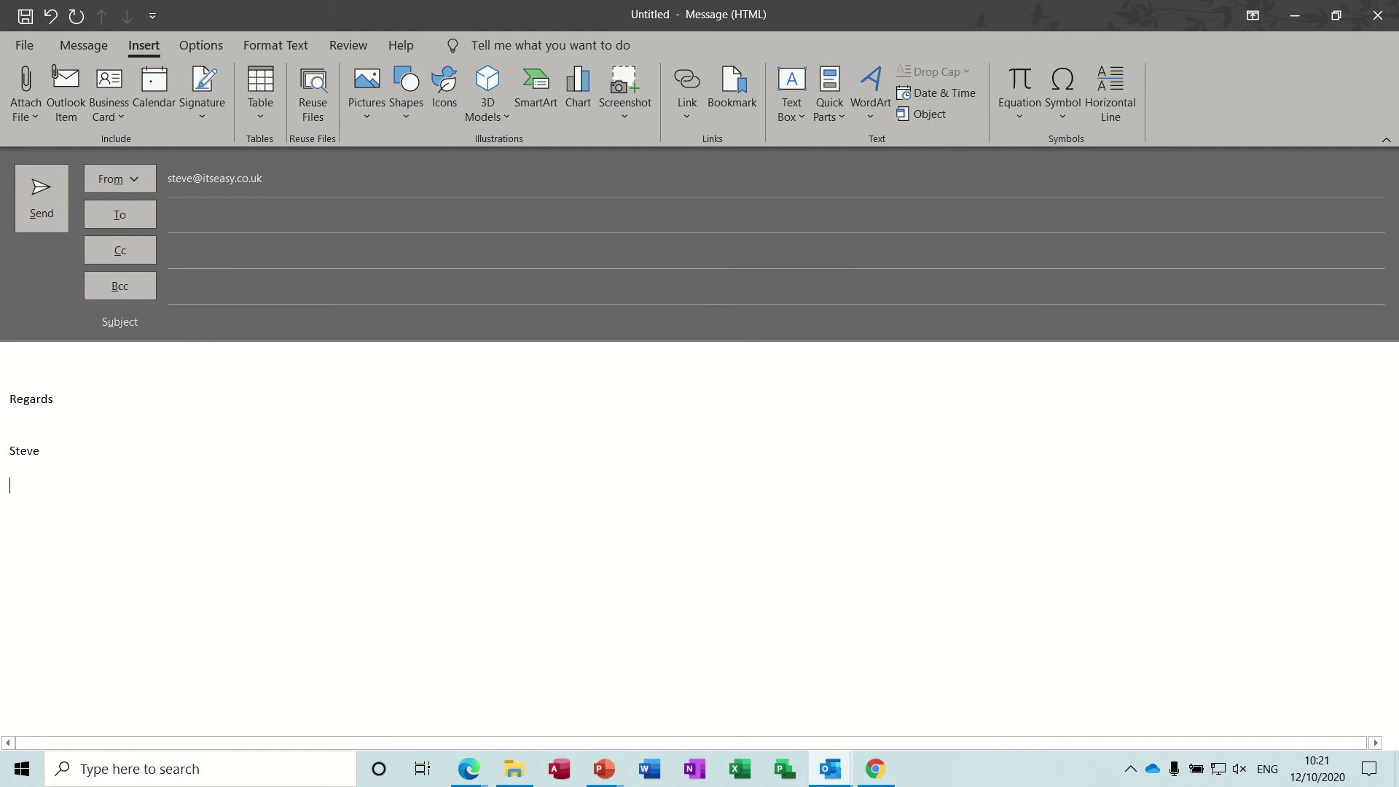
pyautogui.write('sax')
pyautogui.press('F3')
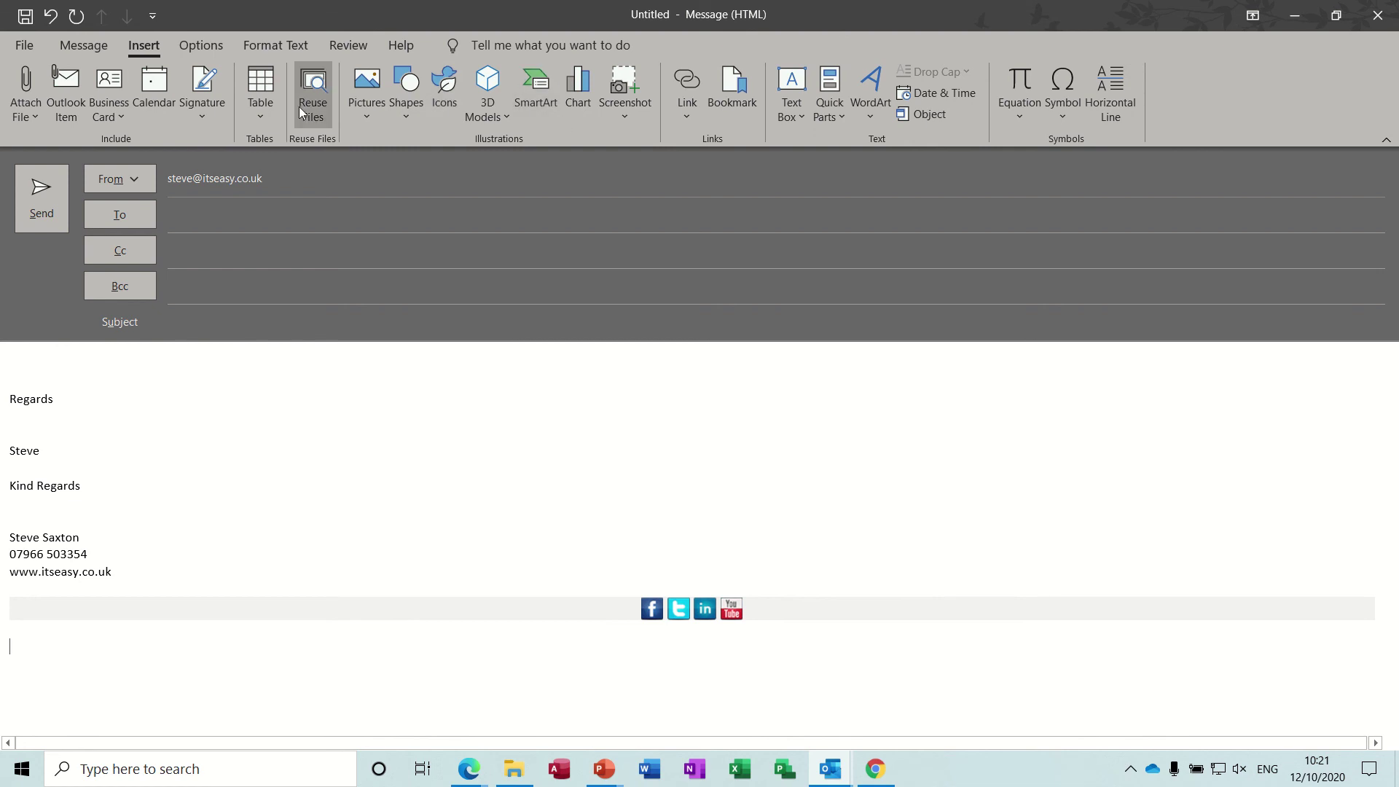
pyautogui.click(80, 45)
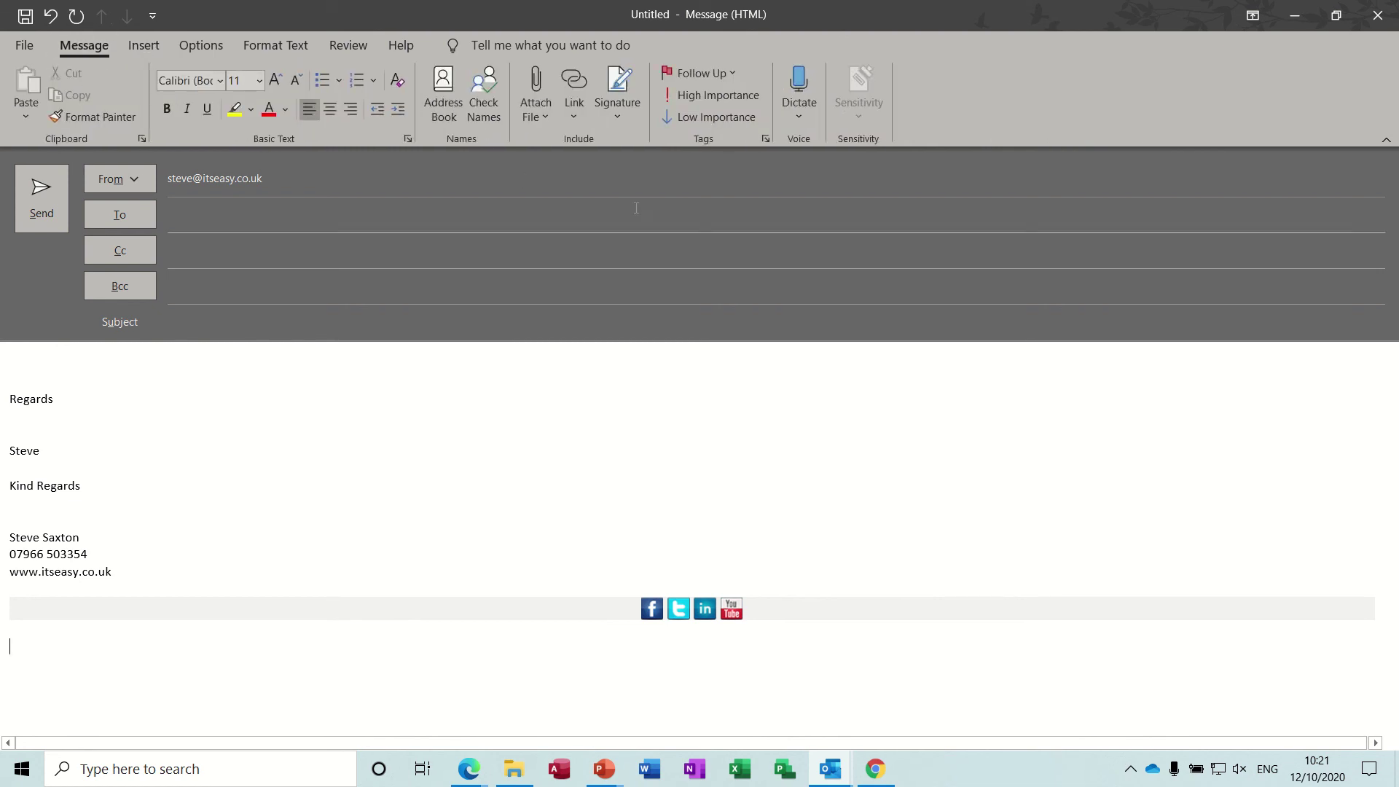
pyautogui.click(622, 121)
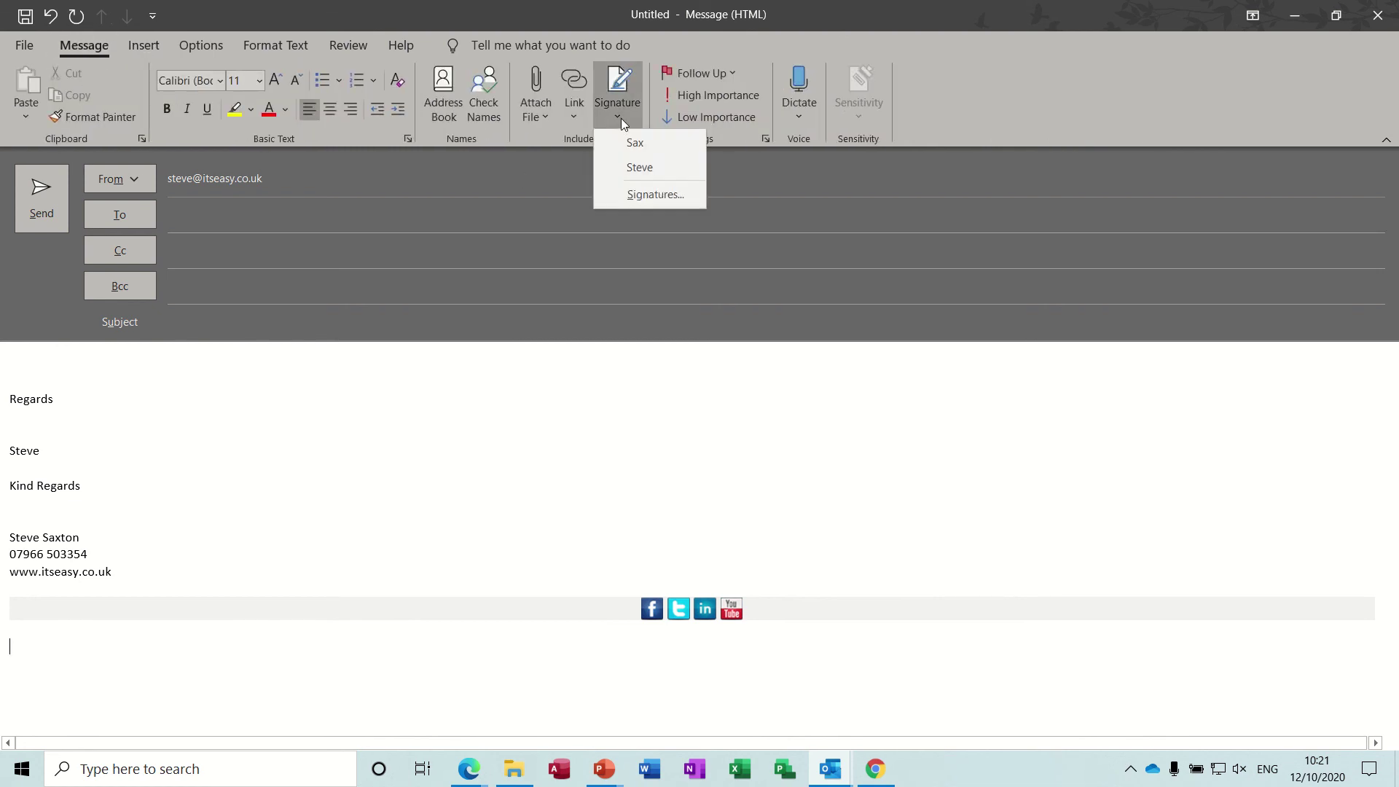
pyautogui.click(635, 195)
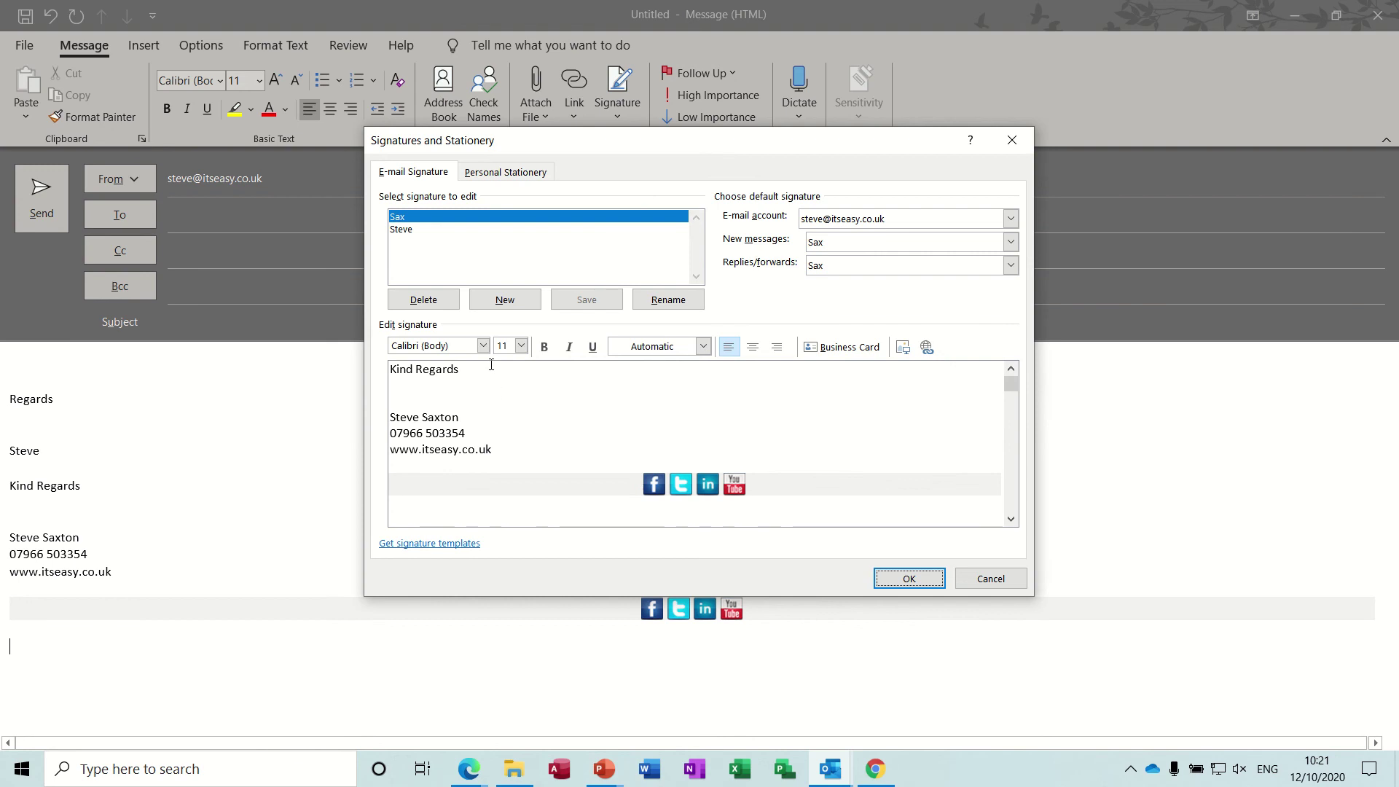
pyautogui.click(402, 230)
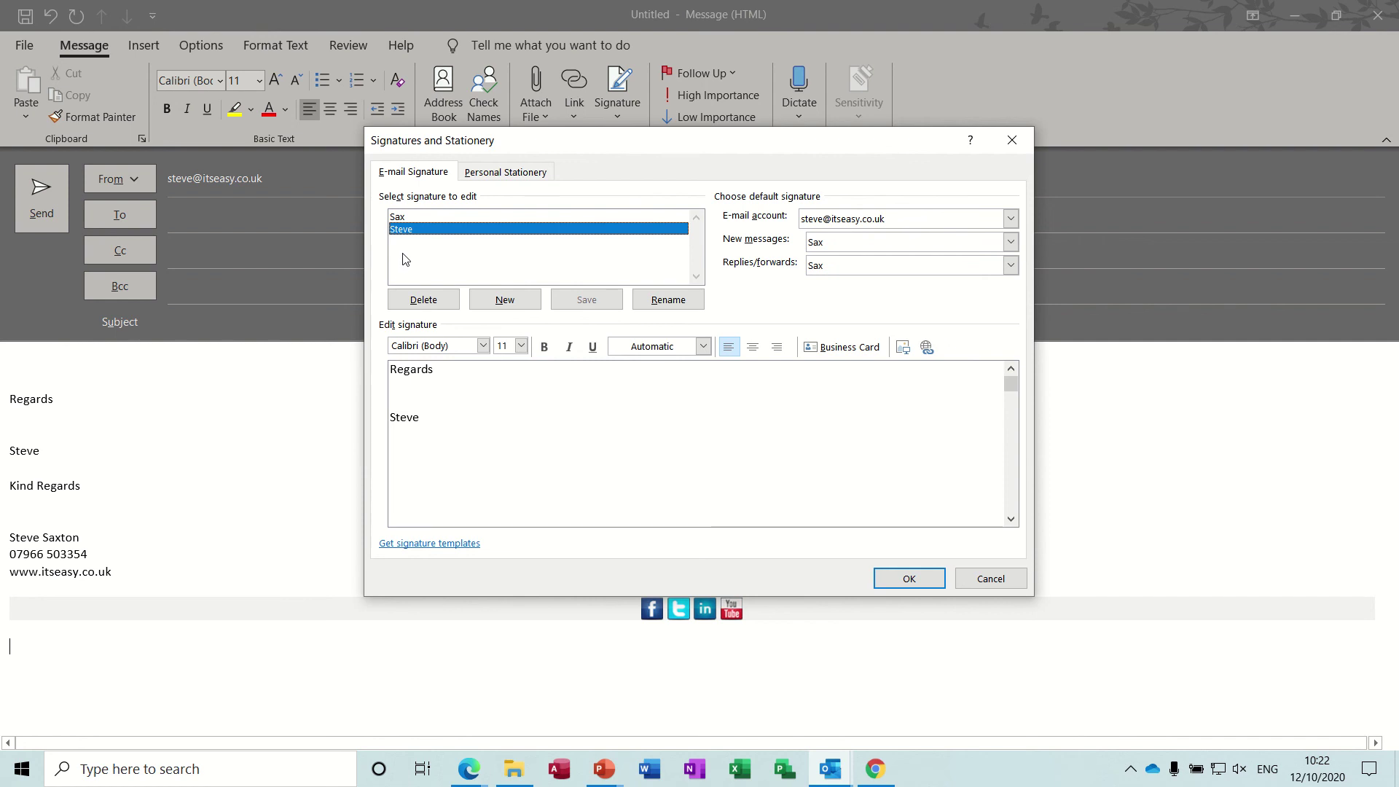
pyautogui.click(970, 576)
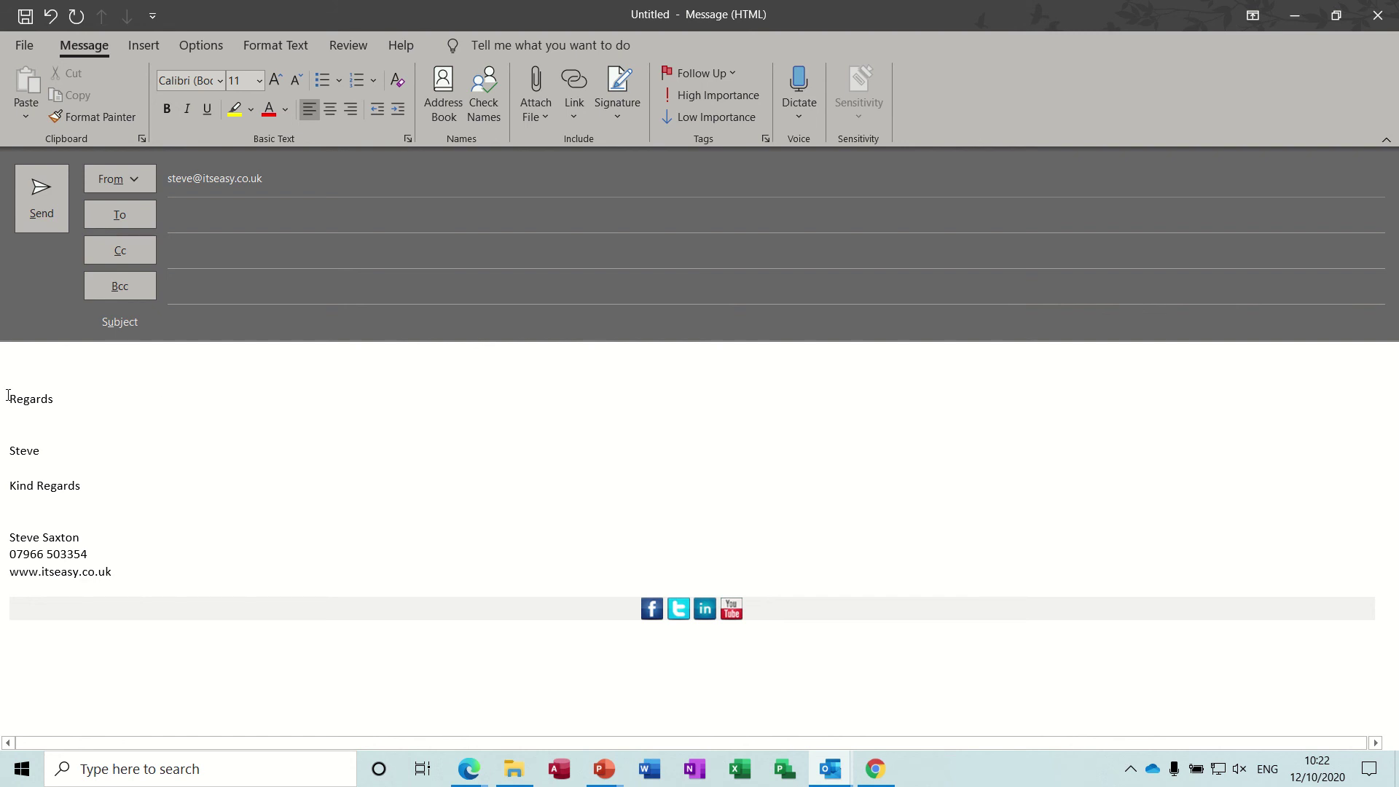
# Step: Select Regards through Kind Regards and browse the signature list without inserting anything
pyautogui.moveTo(6, 397); pyautogui.dragTo(124, 492)
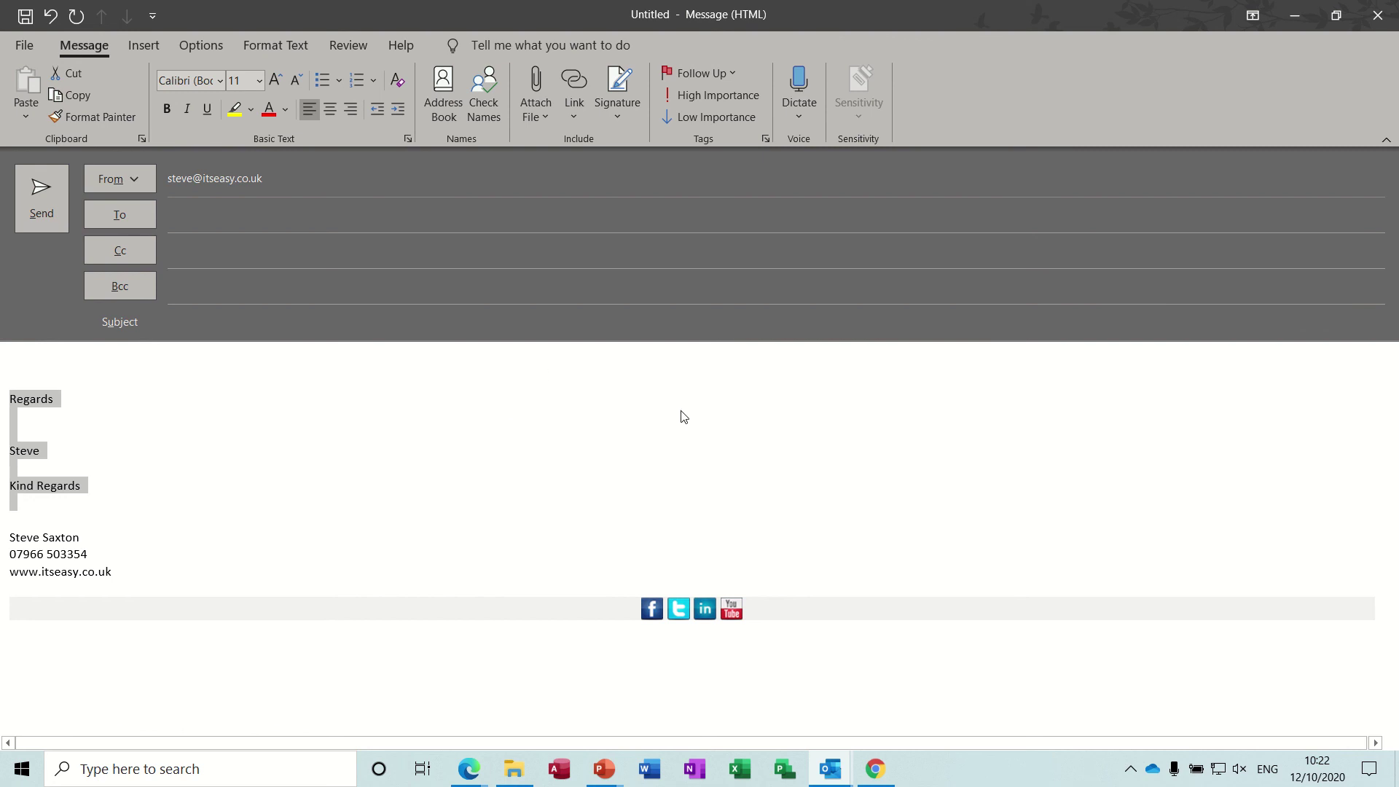
pyautogui.click(616, 109)
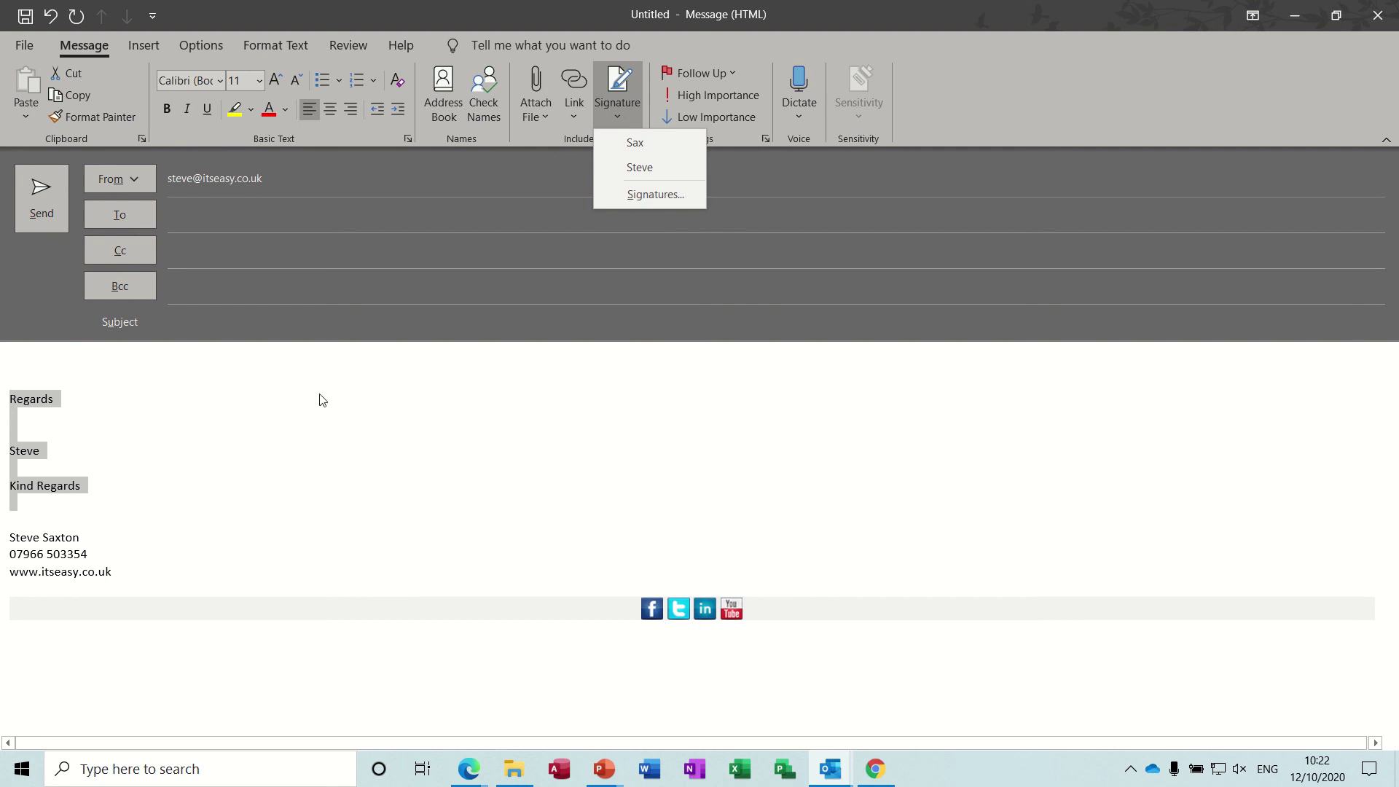
pyautogui.click(257, 449)
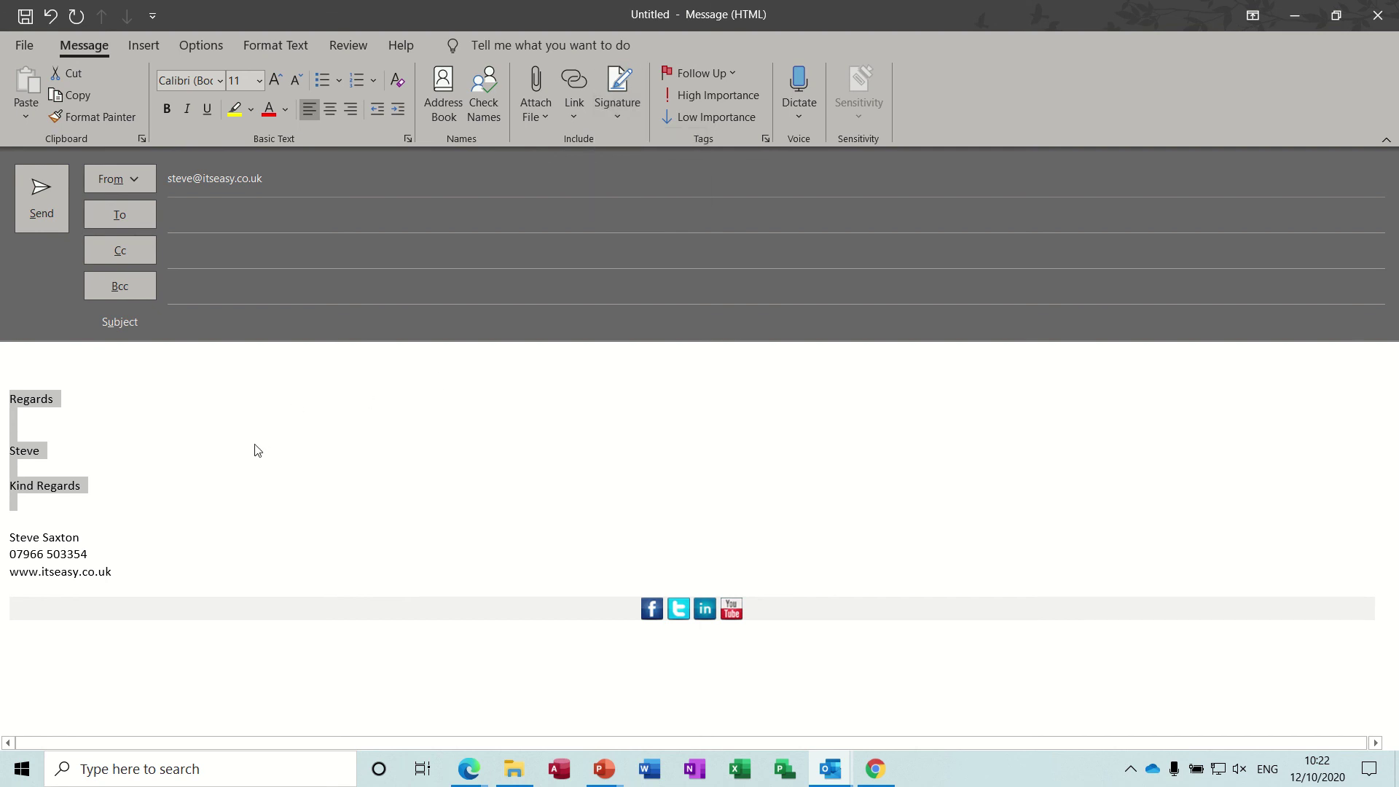
# Step: Browse the AutoText gallery without inserting, then place the cursor on the empty first line
pyautogui.click(149, 46)
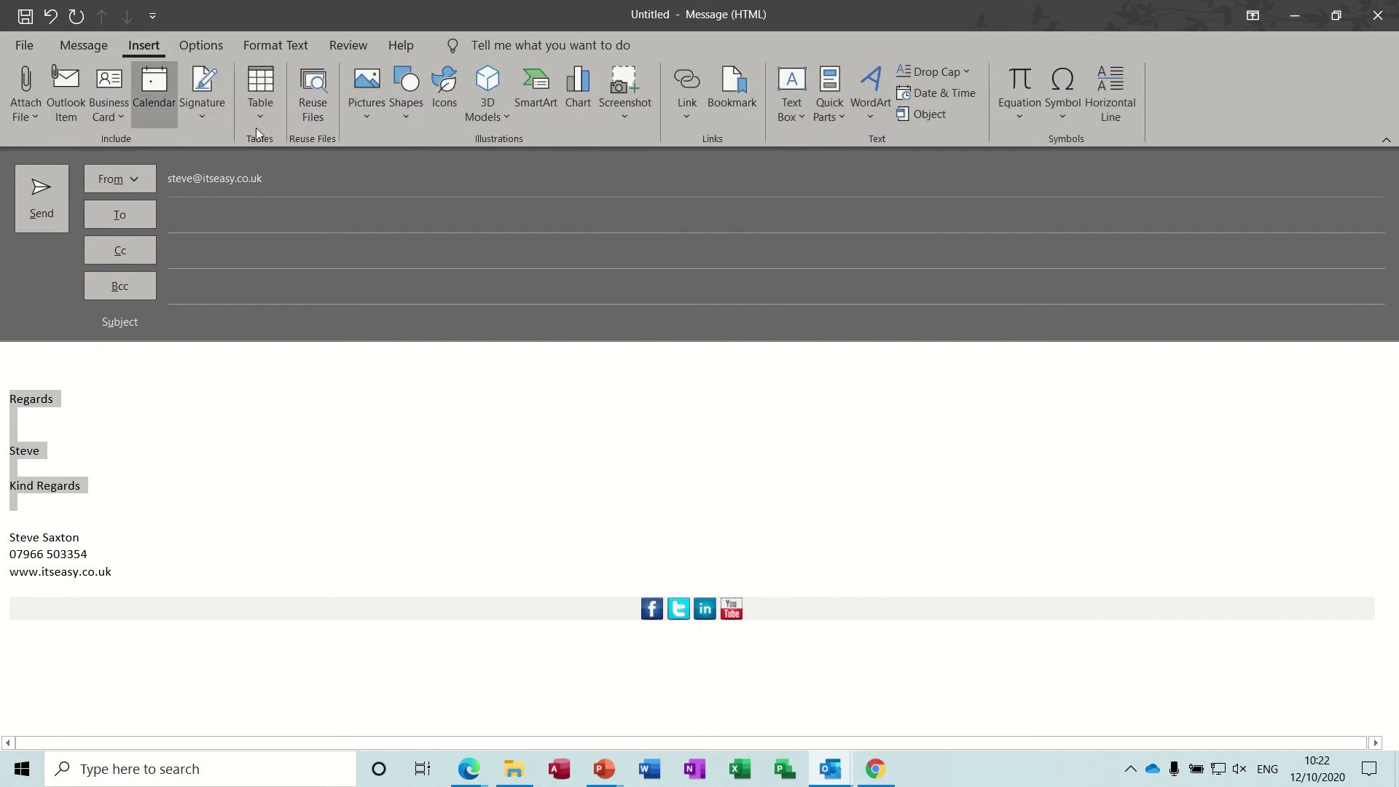
pyautogui.click(837, 108)
pyautogui.moveTo(860, 146)
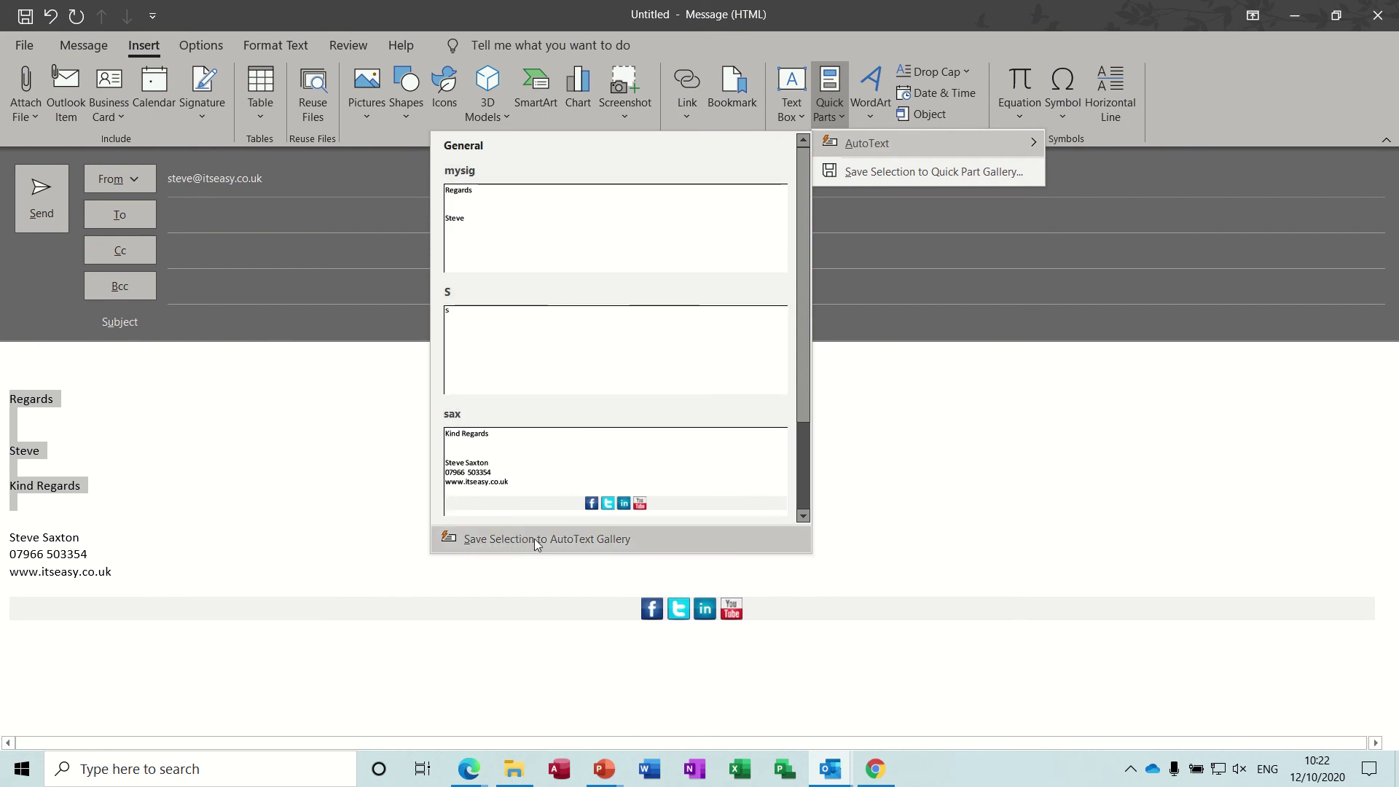
pyautogui.click(300, 529)
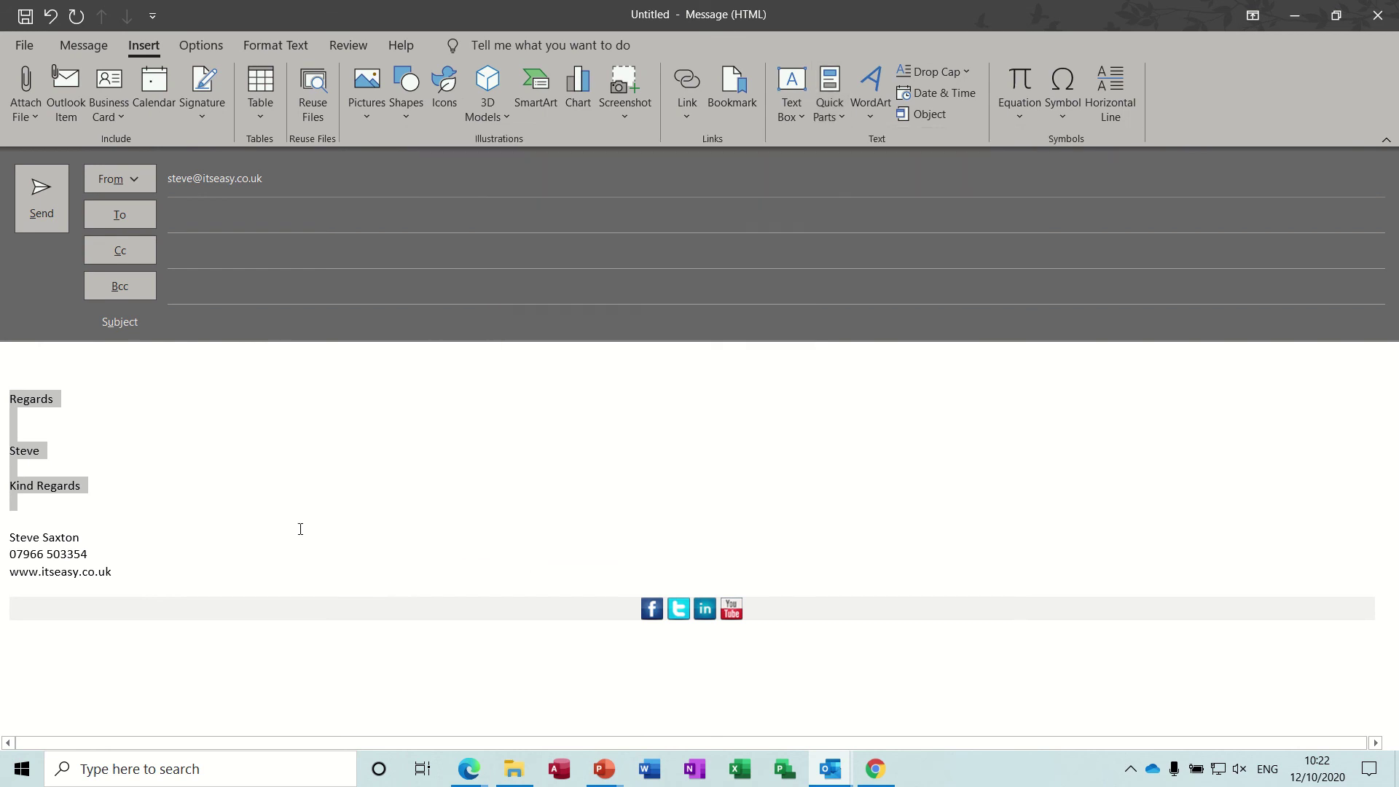
pyautogui.click(226, 485)
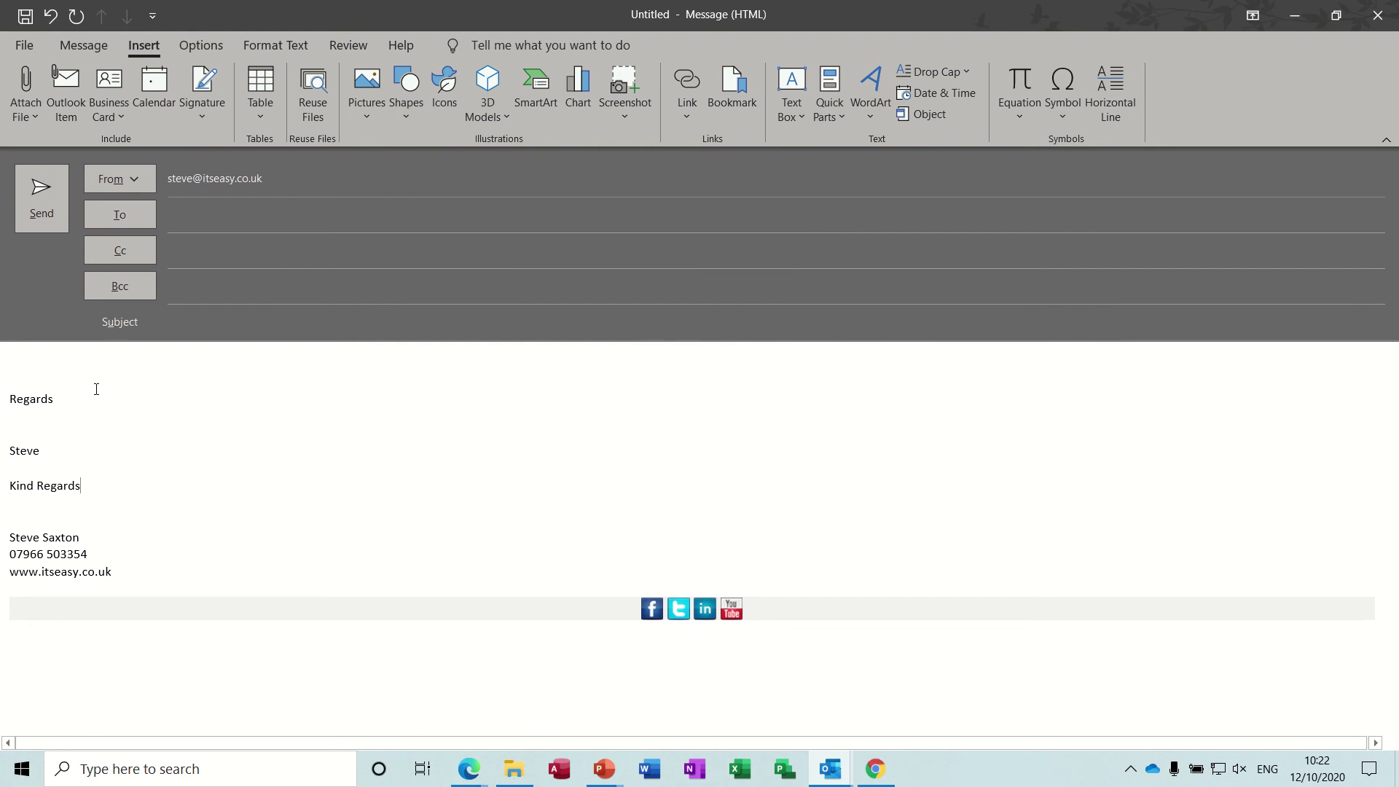
pyautogui.click(48, 368)
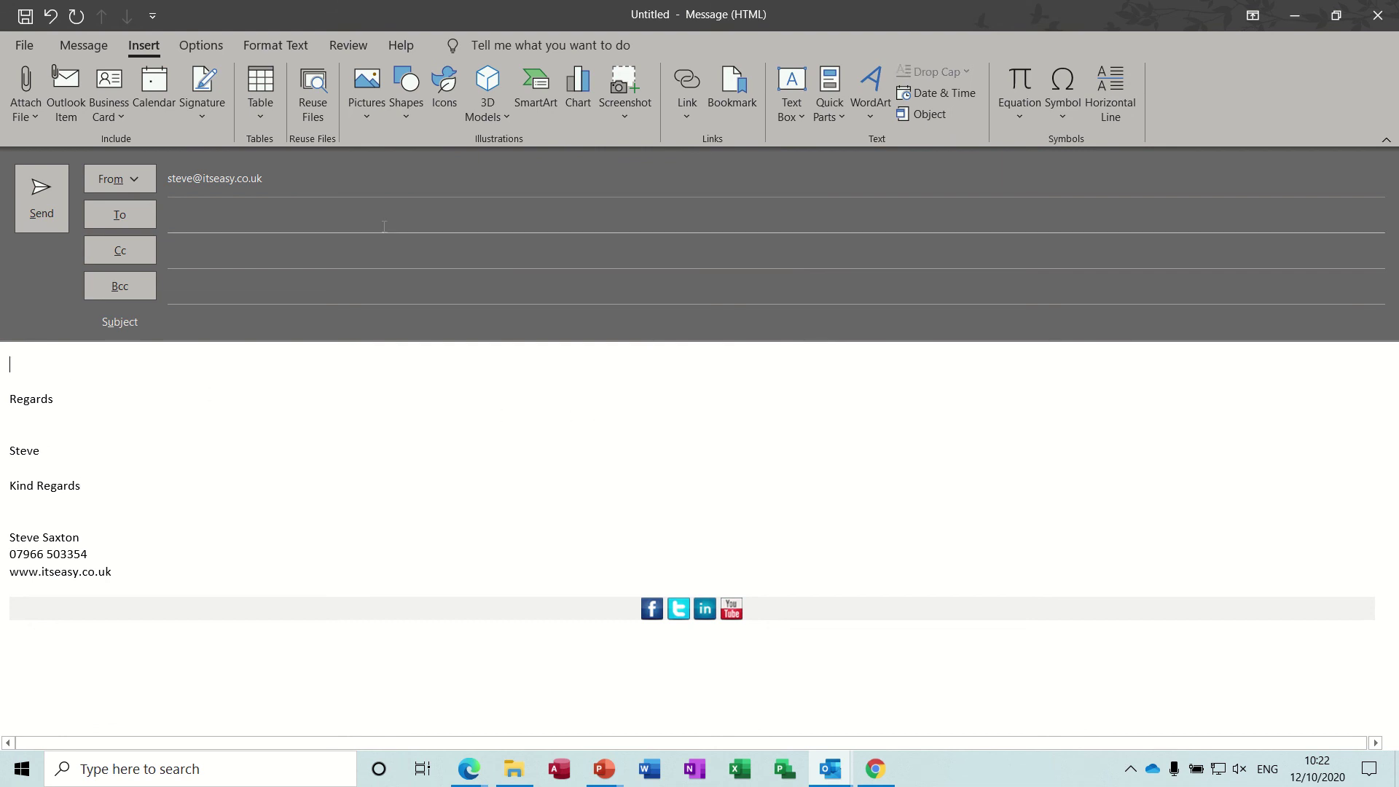
# Step: Dictate the sentence thanking the reader for contacting easy training and promising a reply, then select that line
pyautogui.click(84, 45)
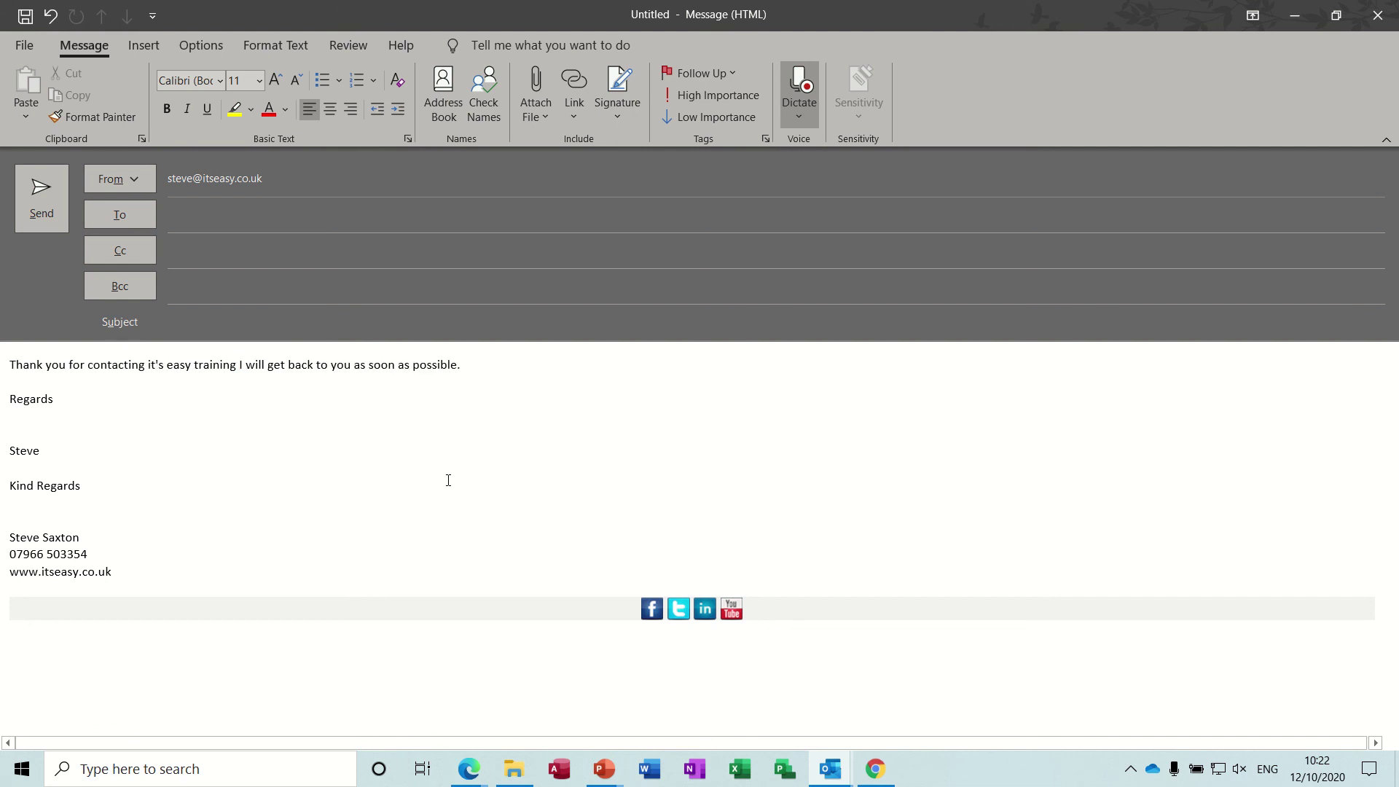
pyautogui.click(805, 87)
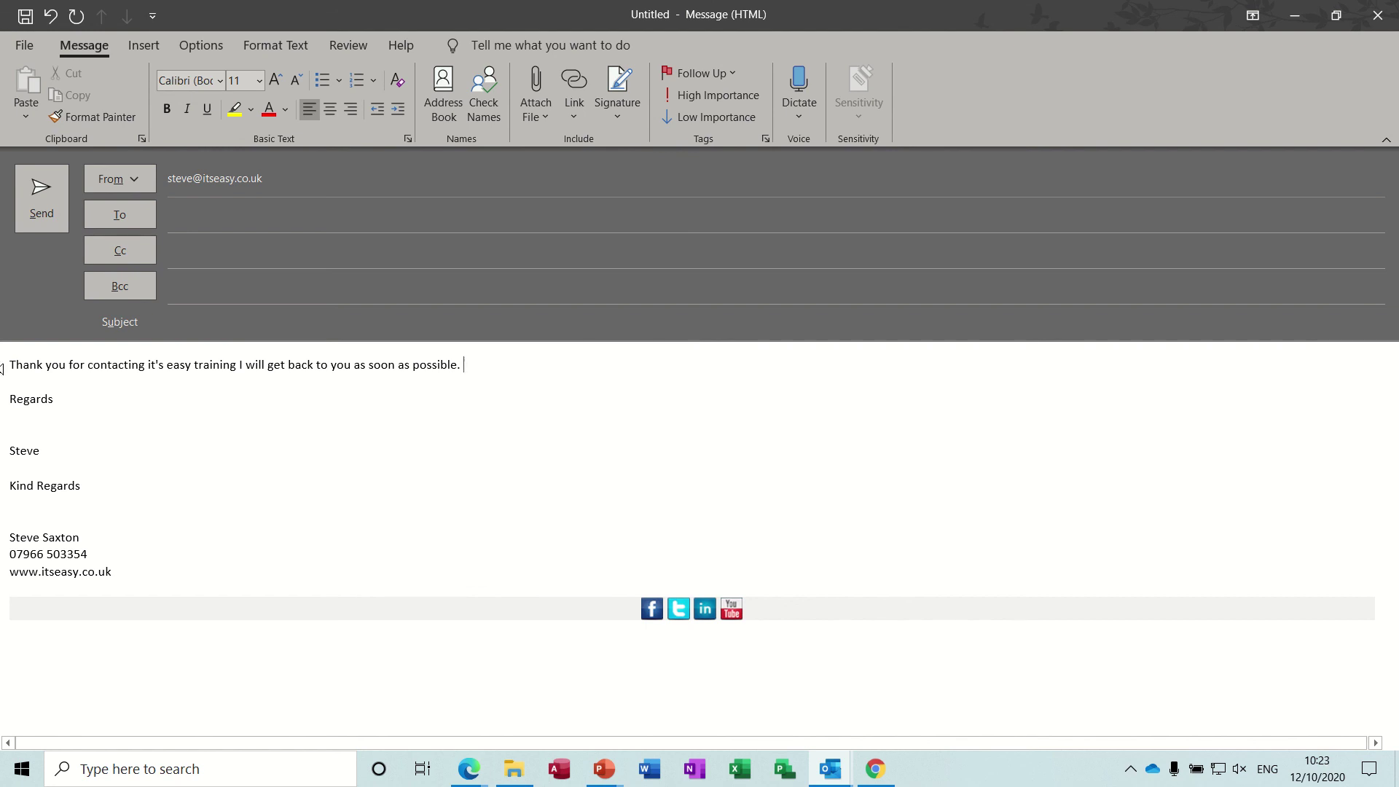
pyautogui.click(2, 365)
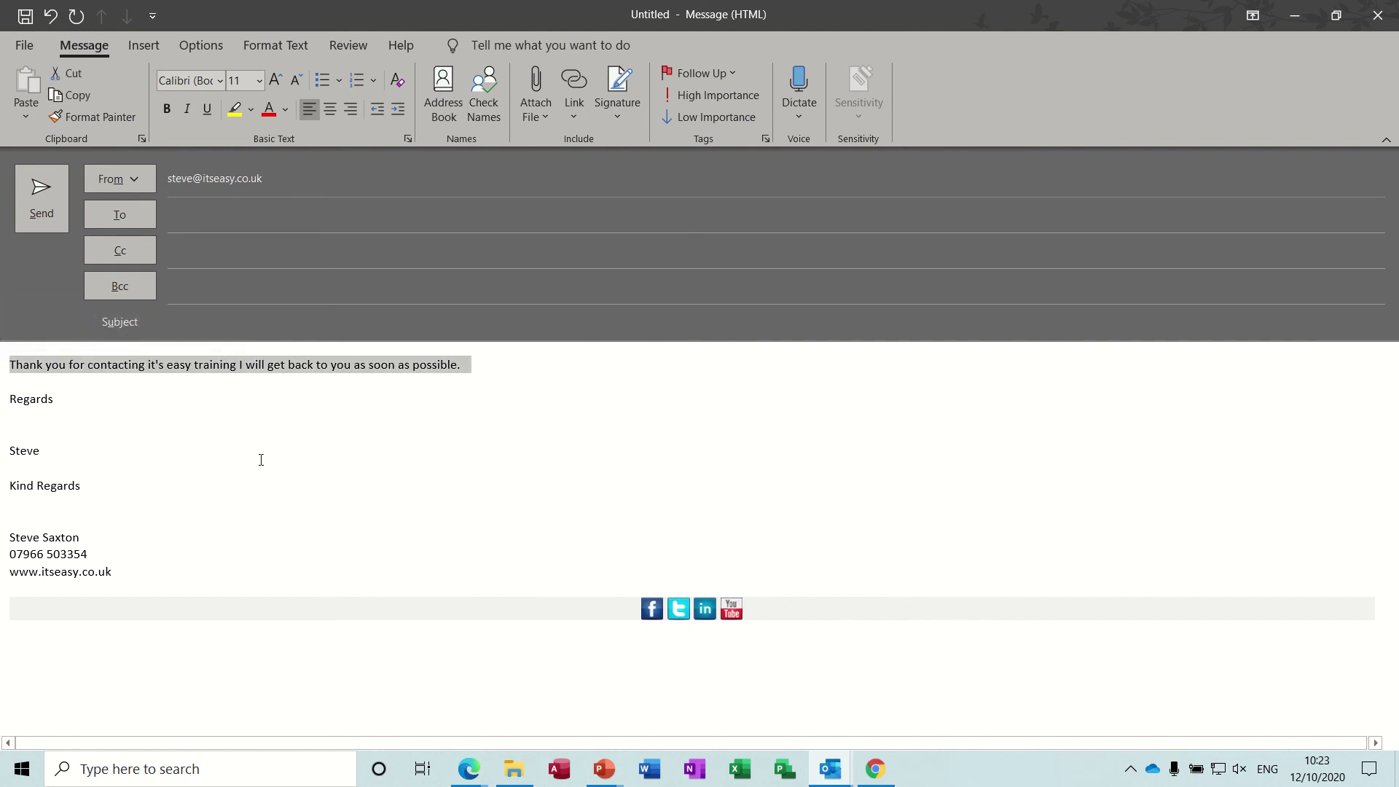
# Step: Save the selected thank-you sentence to the AutoText gallery under the name 'ending' in the General category
pyautogui.click(143, 45)
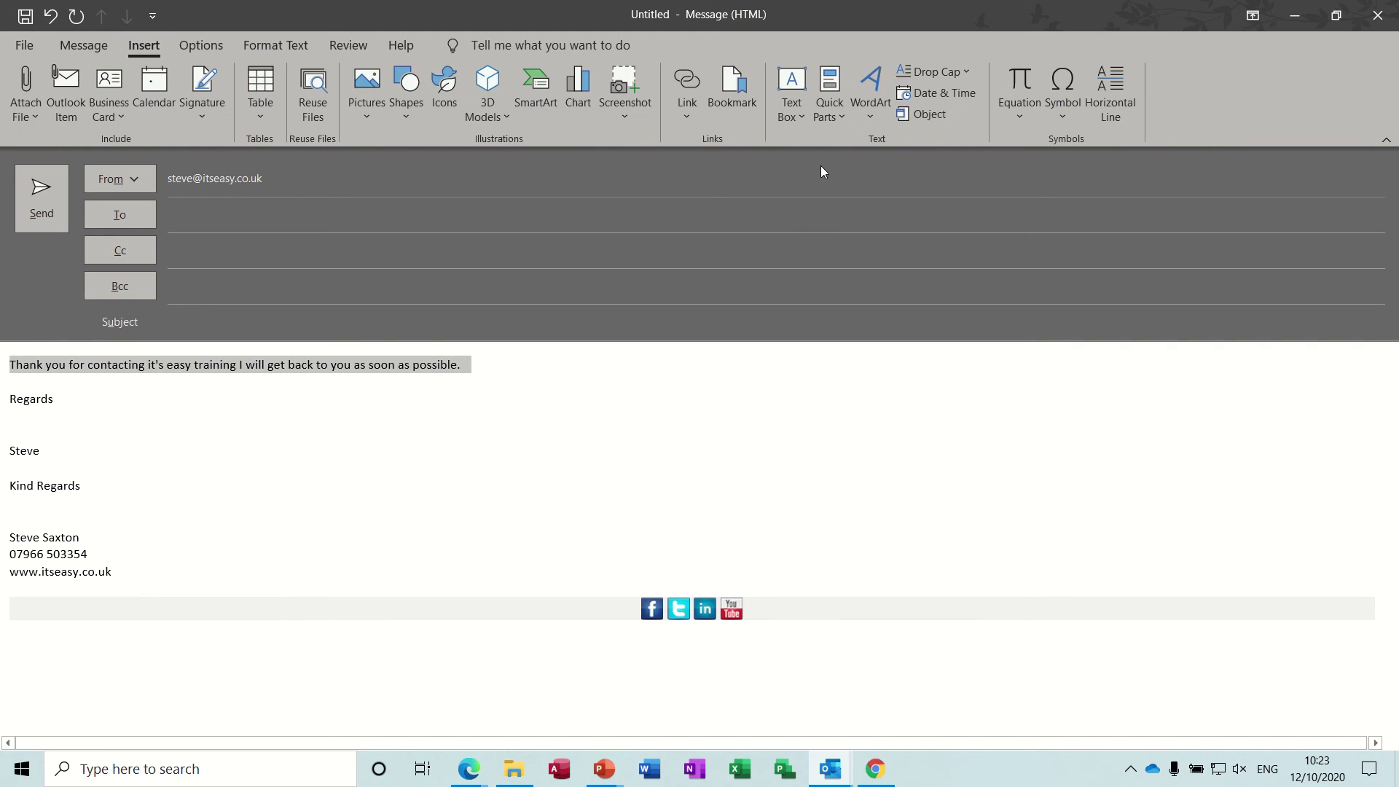
pyautogui.click(837, 108)
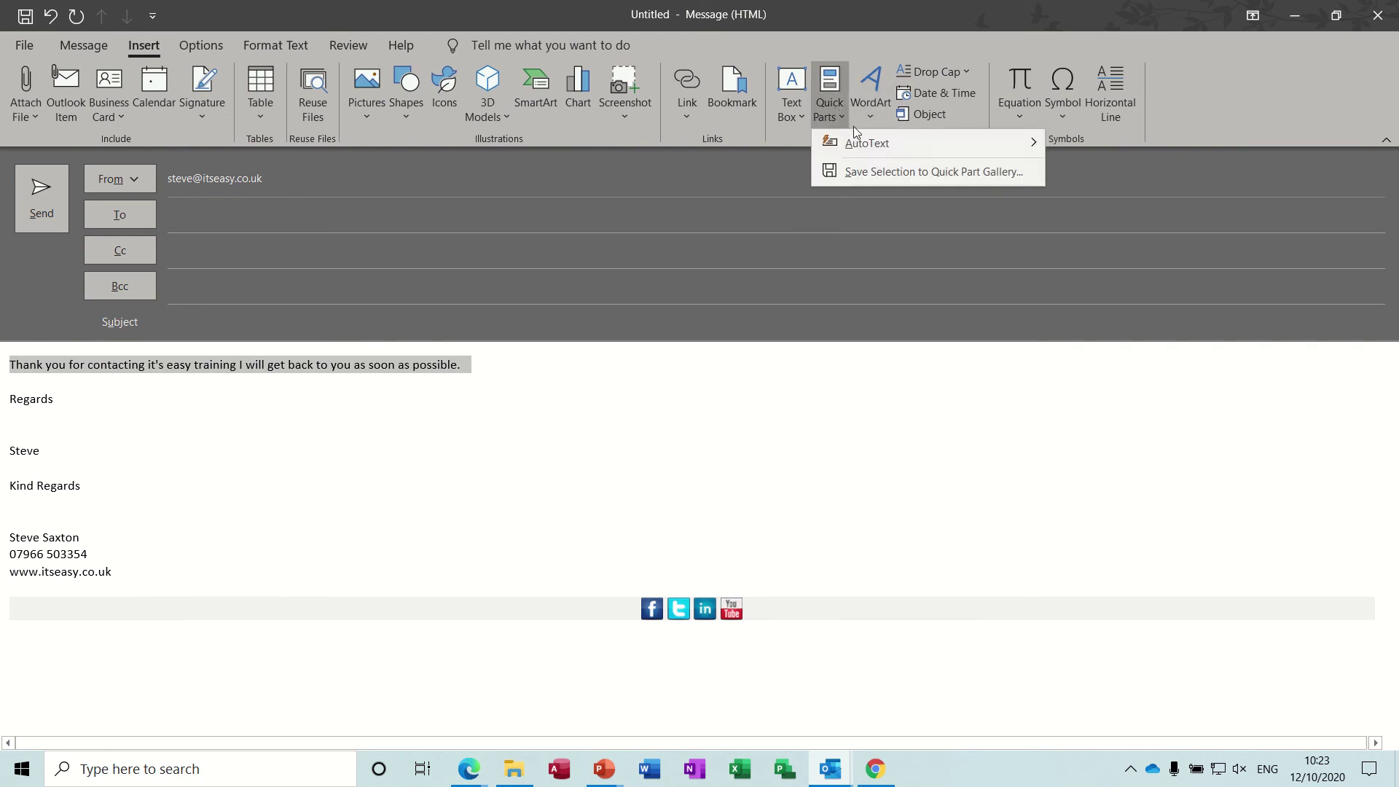
pyautogui.moveTo(860, 143)
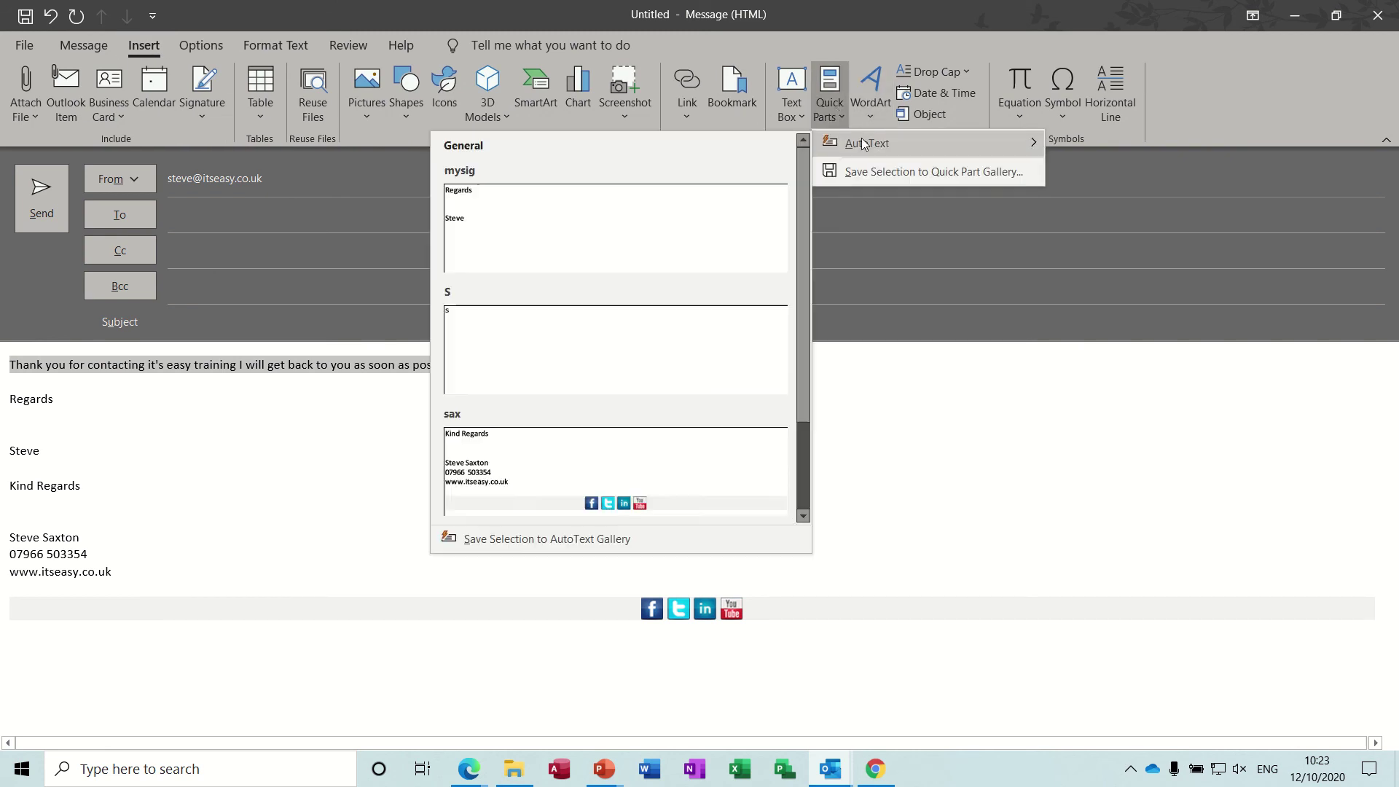
pyautogui.click(554, 540)
pyautogui.write('ending')
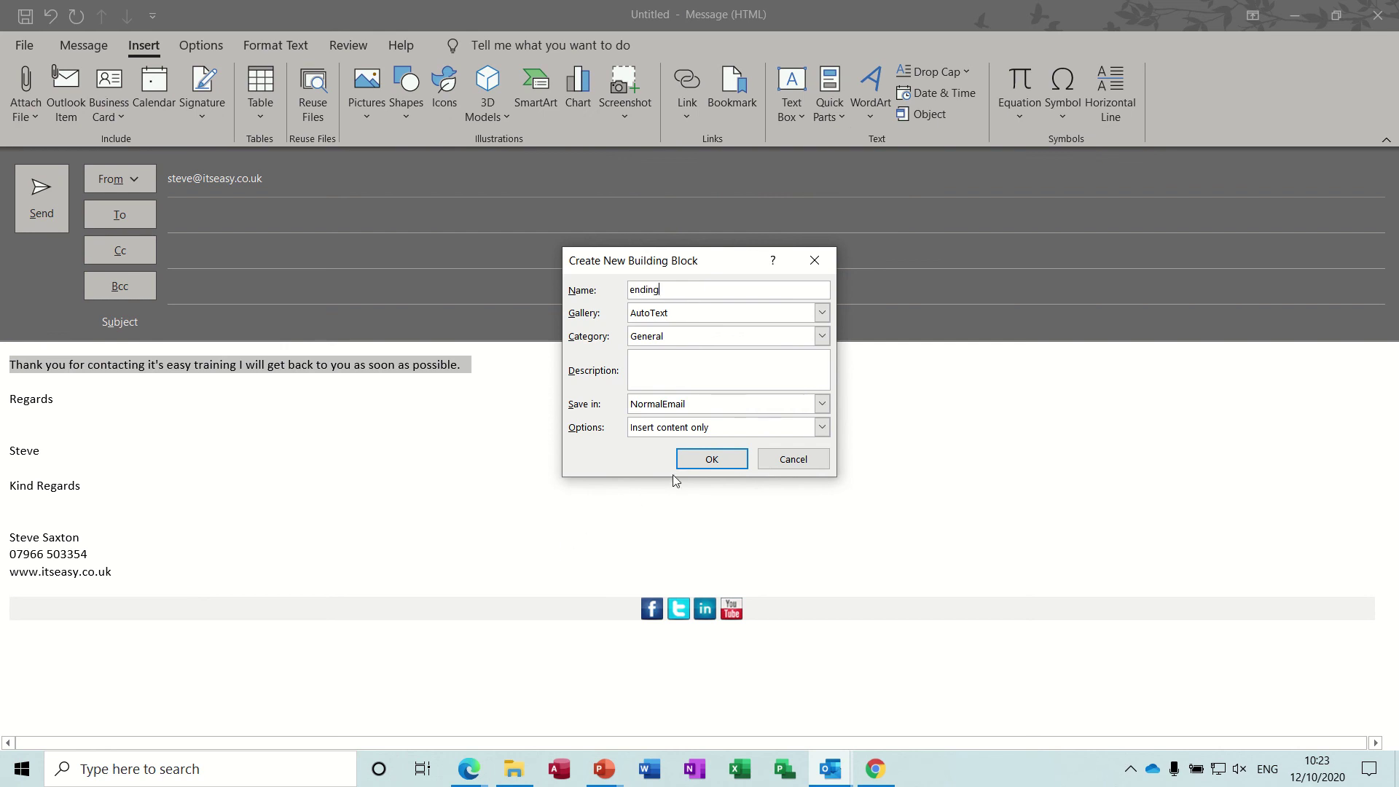
pyautogui.click(696, 460)
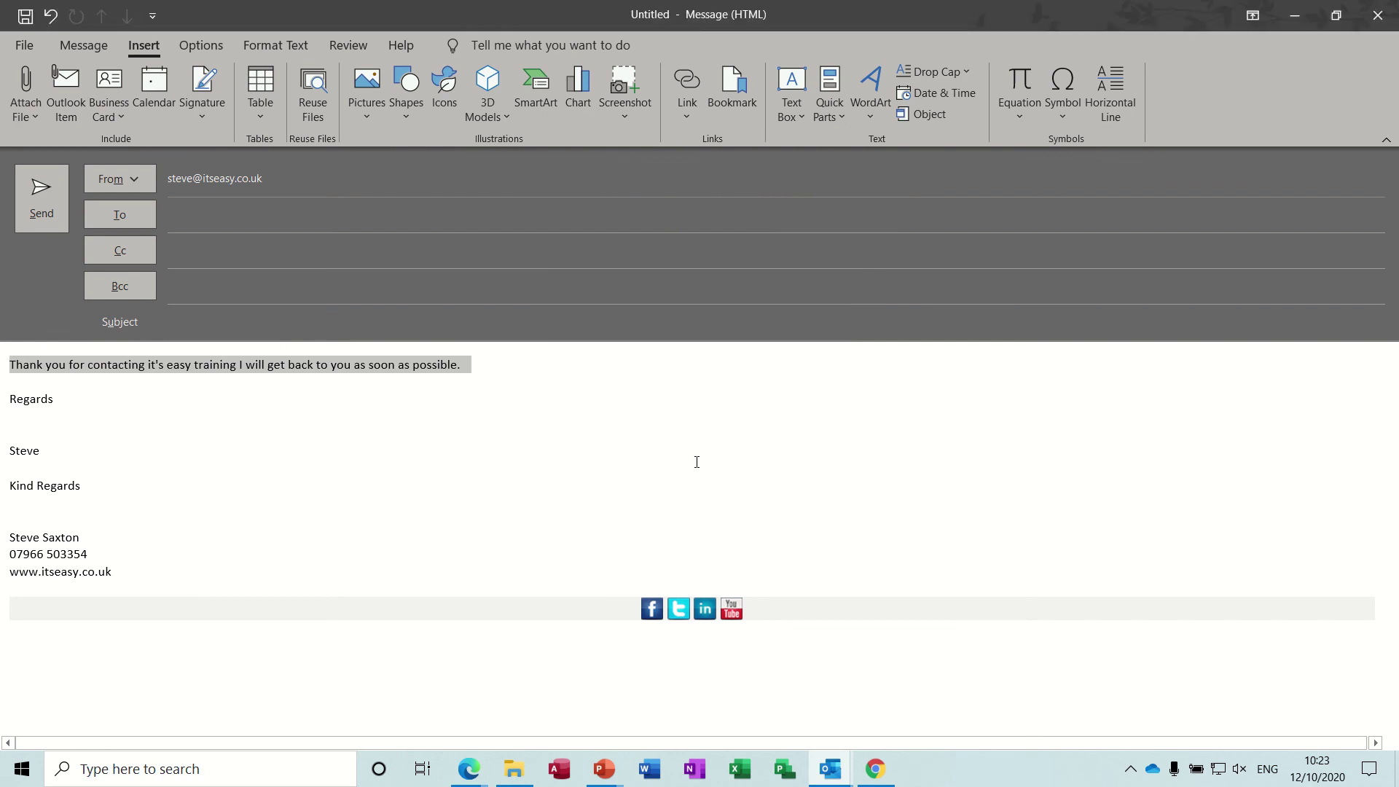
# Step: Start a new message and delete its automatic signature block so the body is empty
pyautogui.hotkey('ctrl', 'n')
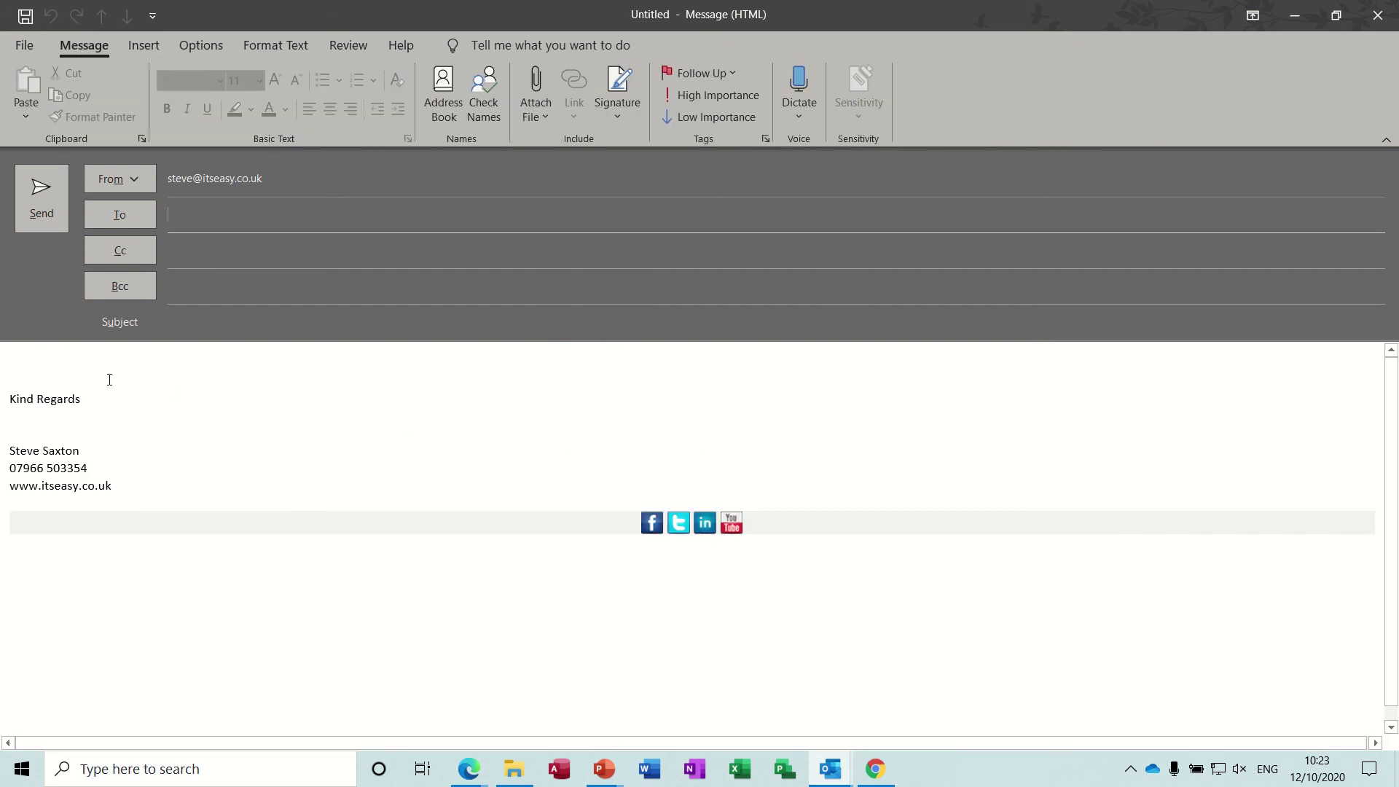
pyautogui.moveTo(2, 399)
pyautogui.mouseDown()
pyautogui.moveTo(412, 556)
pyautogui.moveTo(509, 561)
pyautogui.mouseUp()
pyautogui.press('Delete')
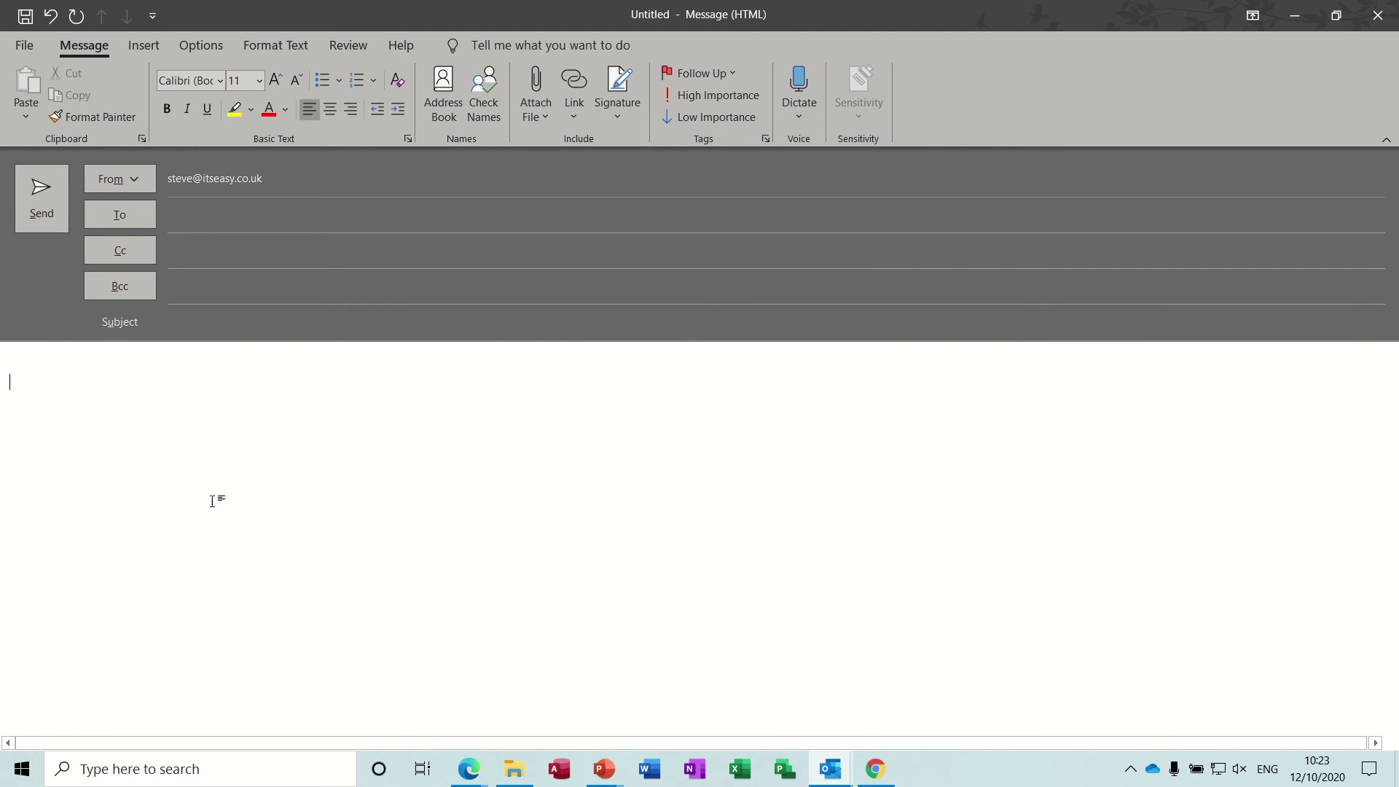
# Step: Review the new-message signature setting, keeping Sax as the default, and close without changes
pyautogui.click(617, 116)
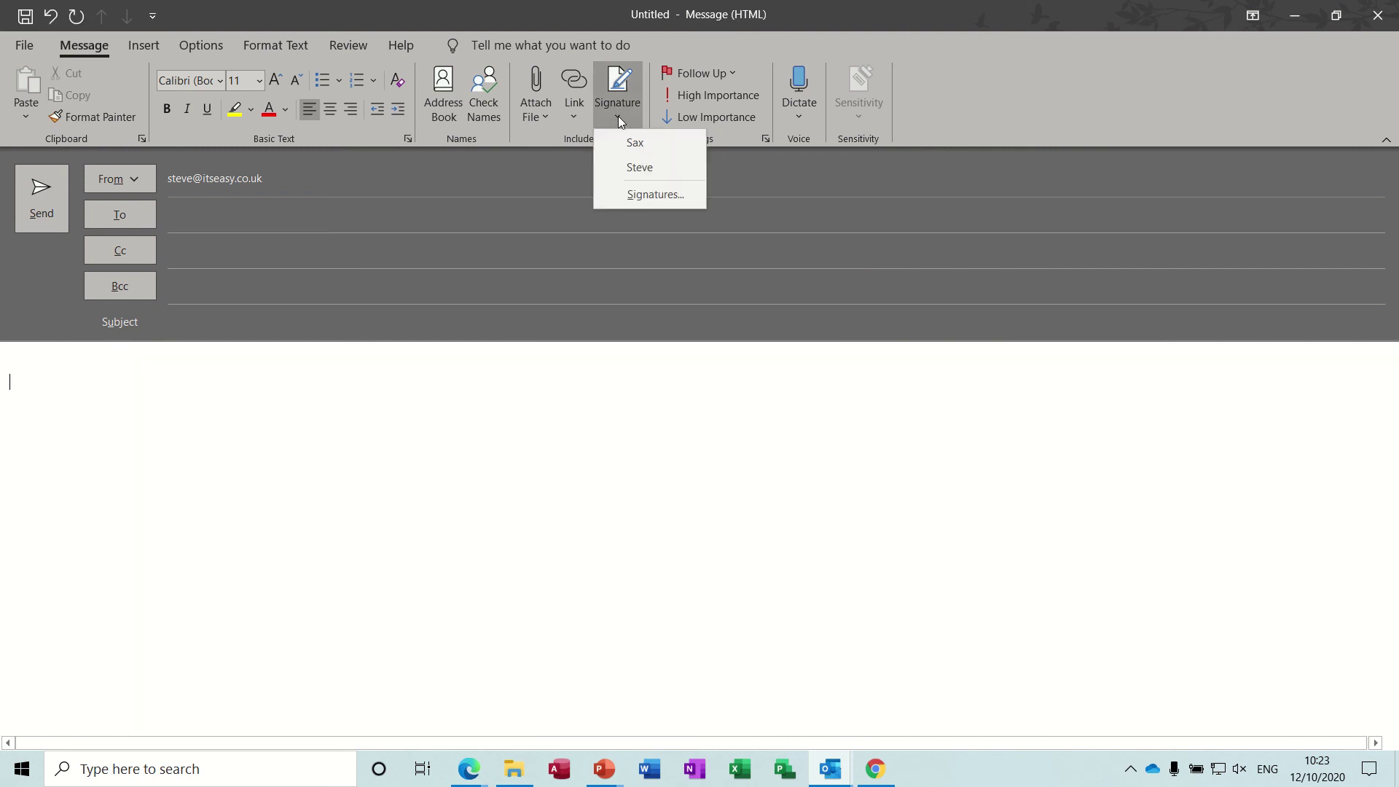
pyautogui.click(637, 195)
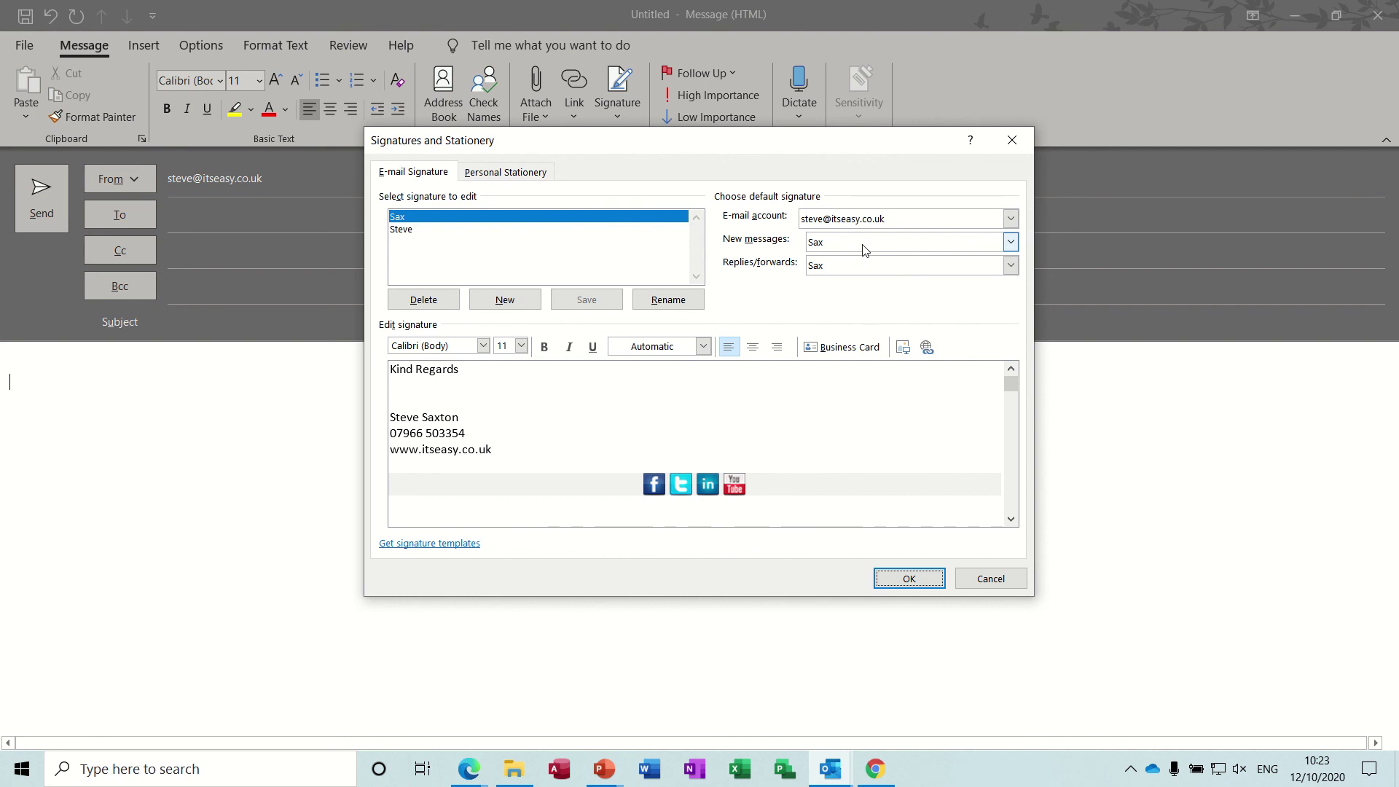
pyautogui.click(1011, 243)
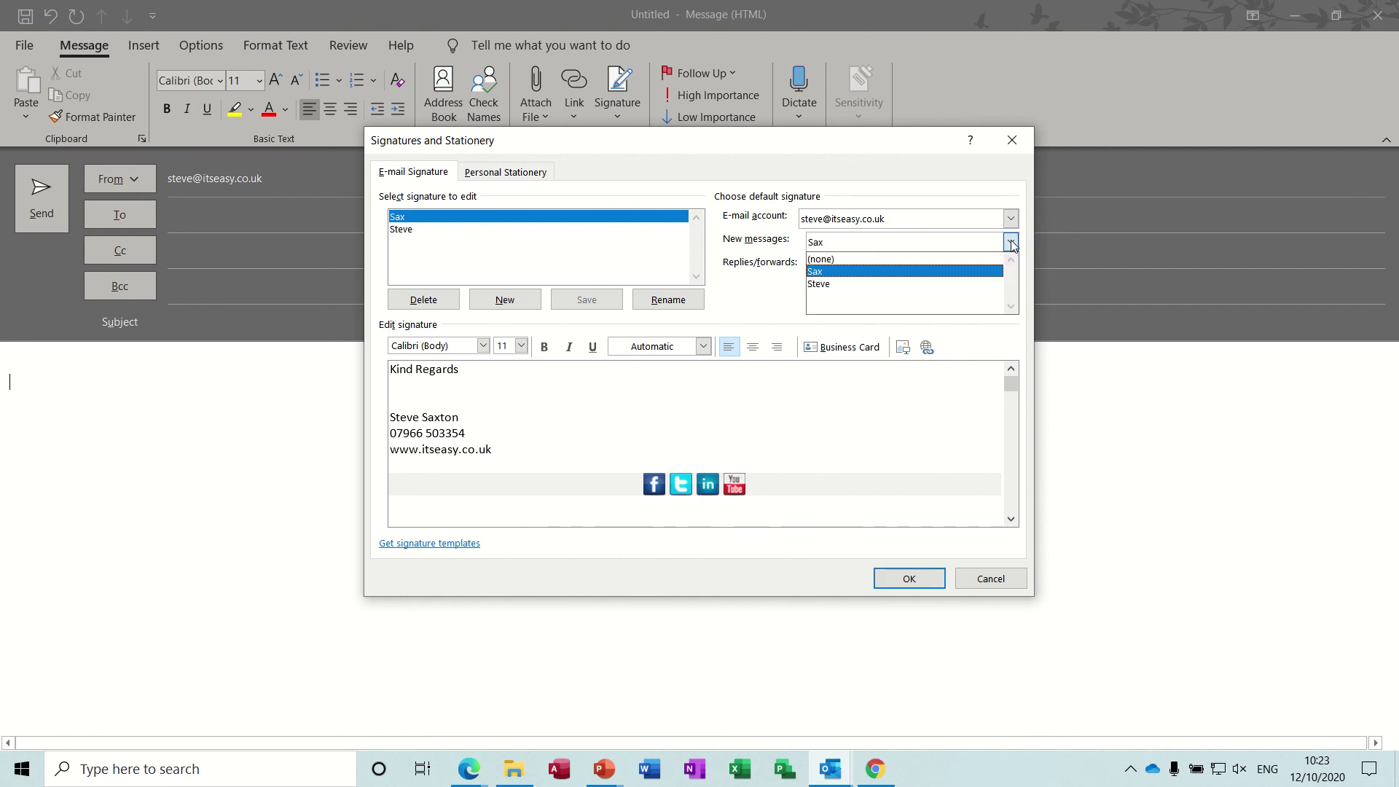
pyautogui.click(904, 272)
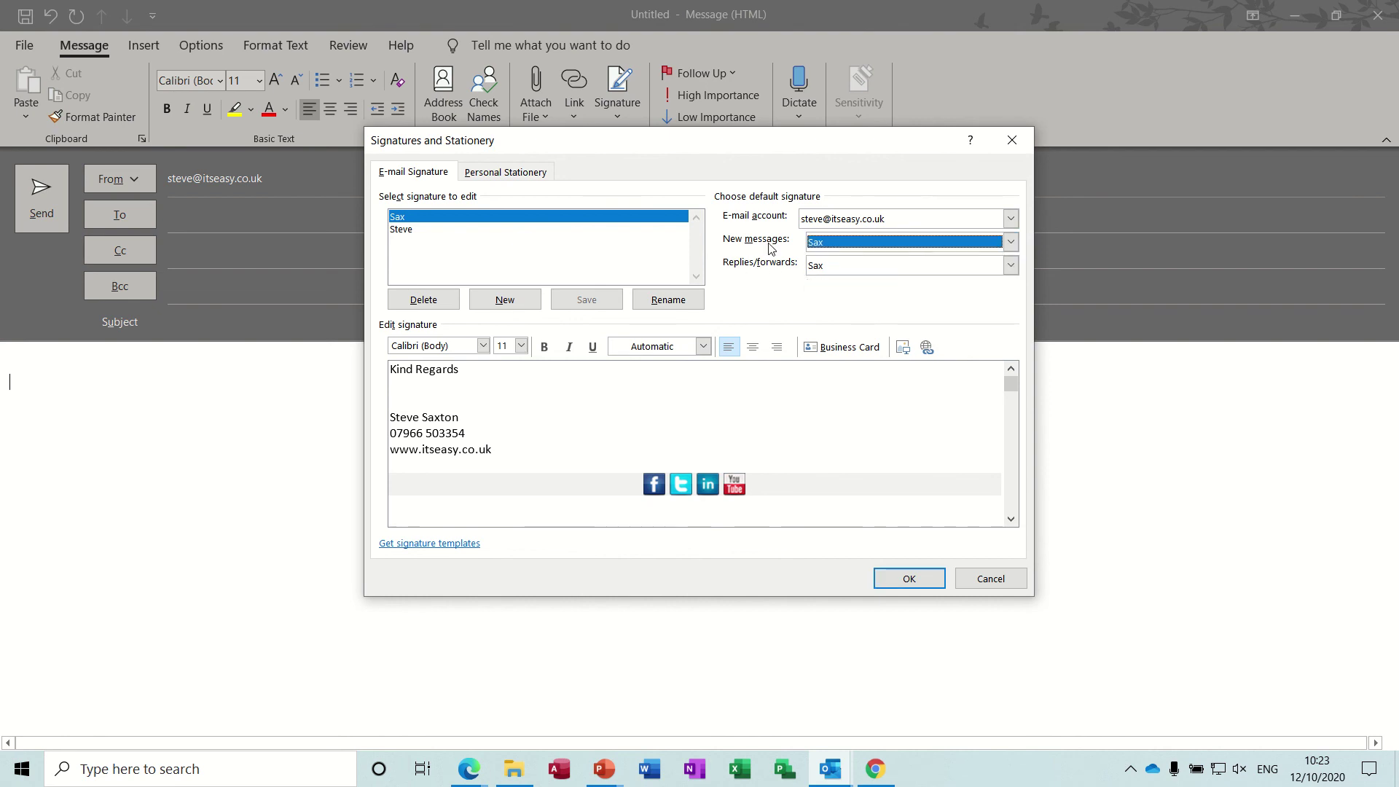
pyautogui.click(988, 579)
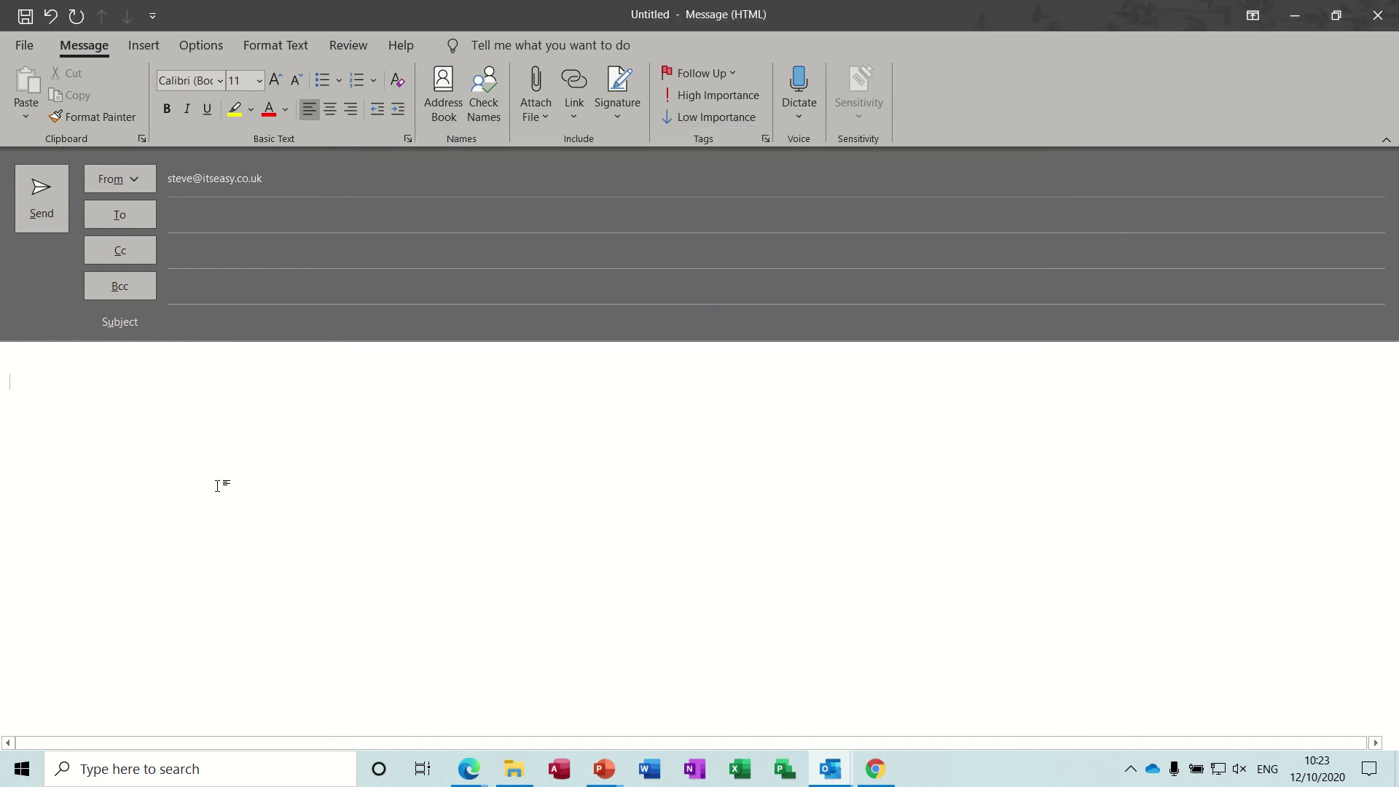
# Step: Test-expand the 'sax' signature entry, then delete the inserted signature block
pyautogui.write('steve')
pyautogui.press('BackSpace')
pyautogui.press('BackSpace')
pyautogui.press('BackSpace')
pyautogui.press('BackSpace')
pyautogui.press('BackSpace')
pyautogui.press('BackSpace')
pyautogui.write('sax')
pyautogui.press('Return')
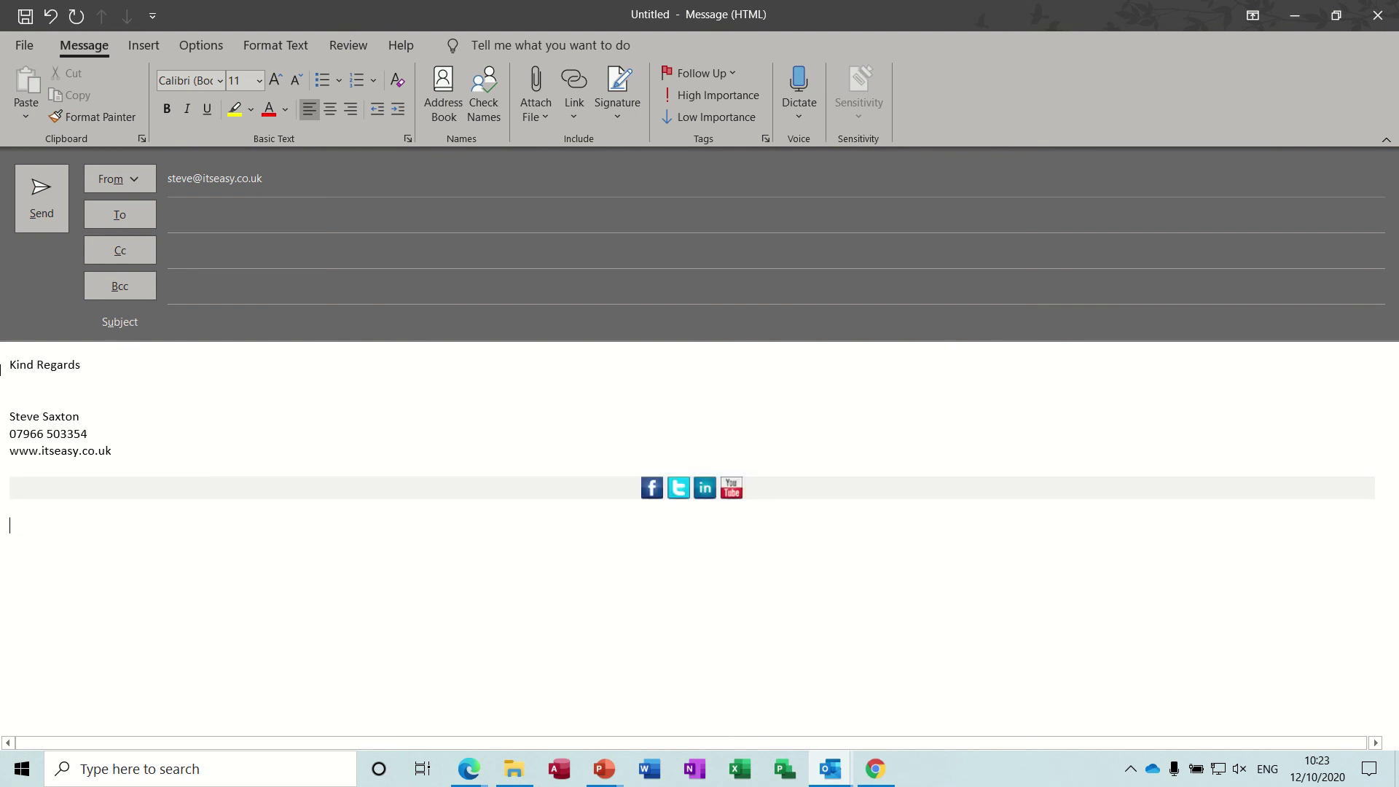
pyautogui.moveTo(2, 365); pyautogui.dragTo(252, 527)
pyautogui.press('Delete')
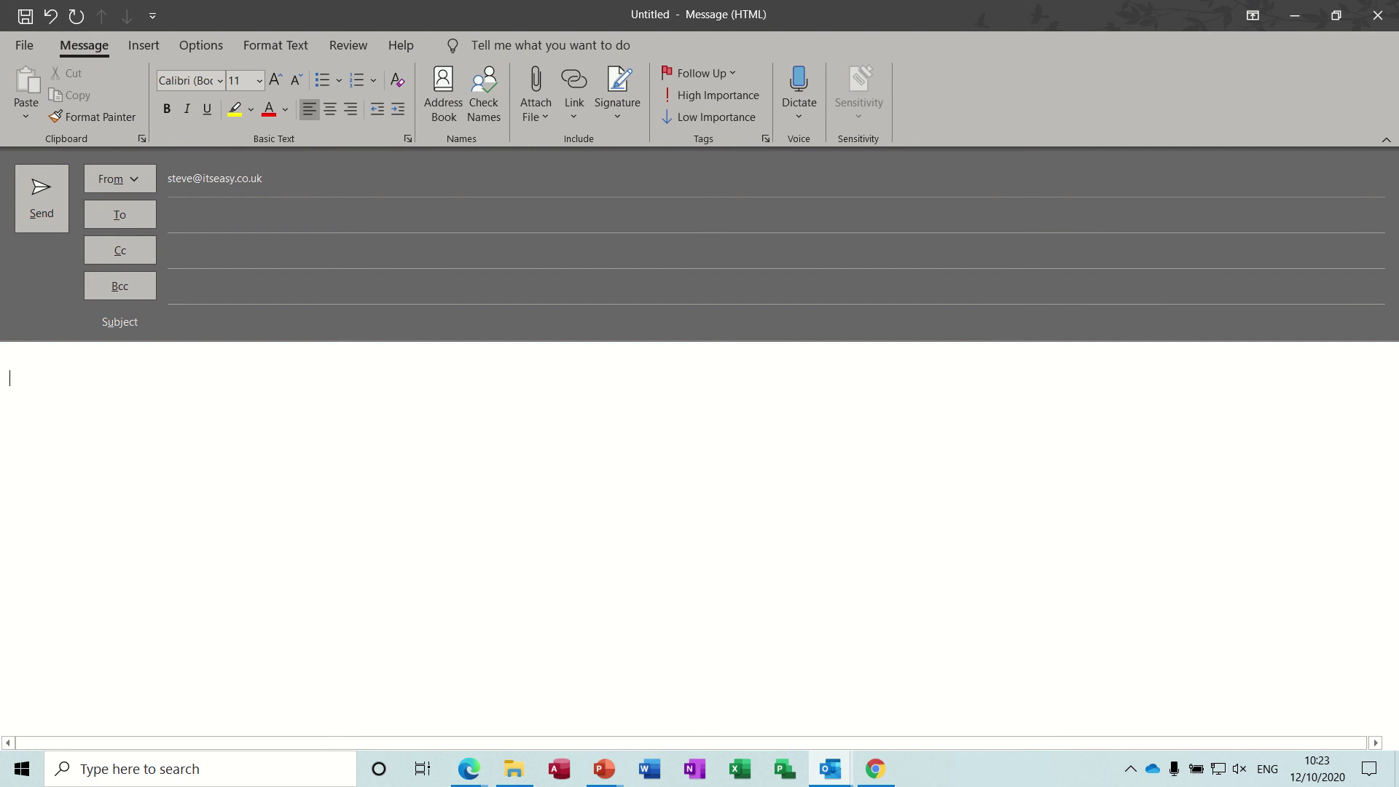
# Step: Type 'Hi', insert the 'ending' AutoText sentence, and expand 'sax' into the full signature with F3
pyautogui.write('Hi ')
pyautogui.write('endi')
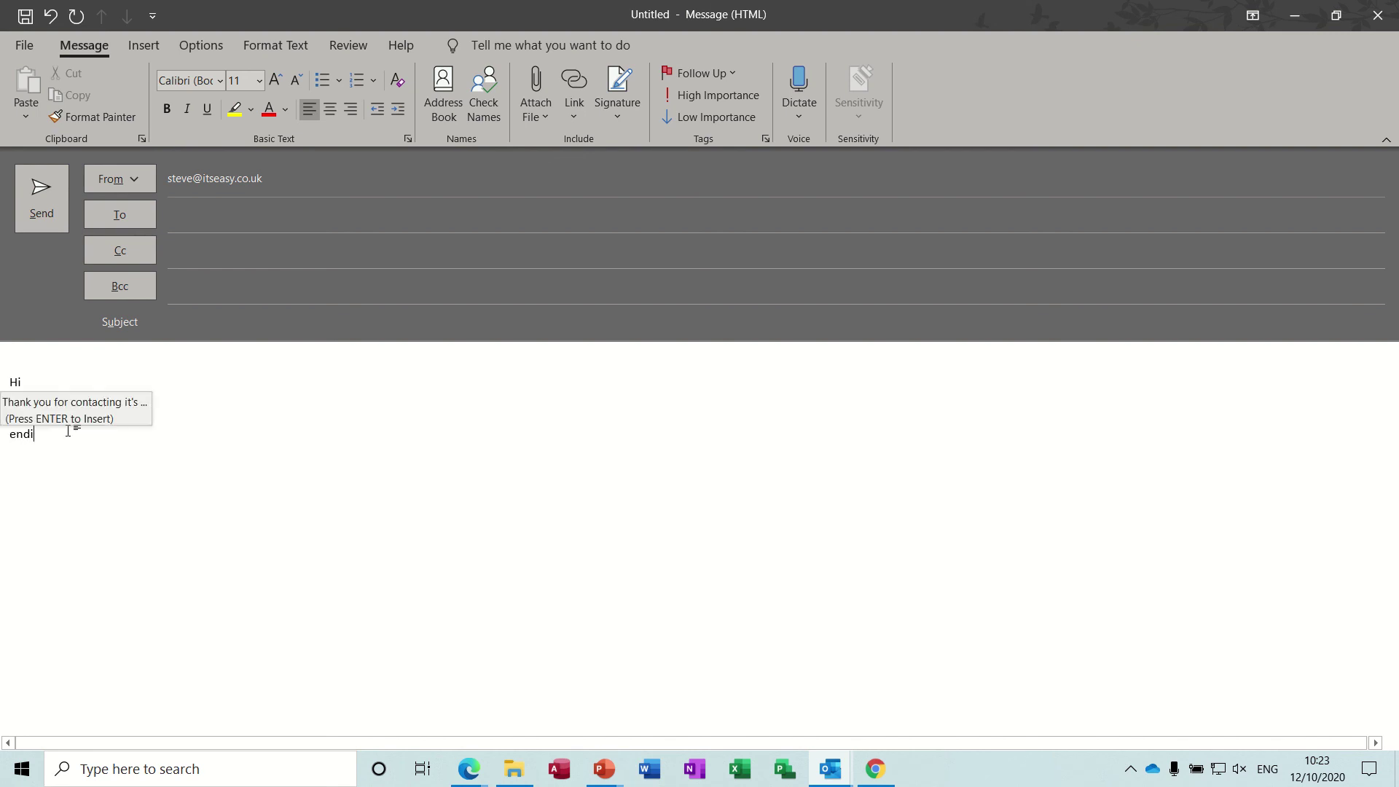
pyautogui.press('Return')
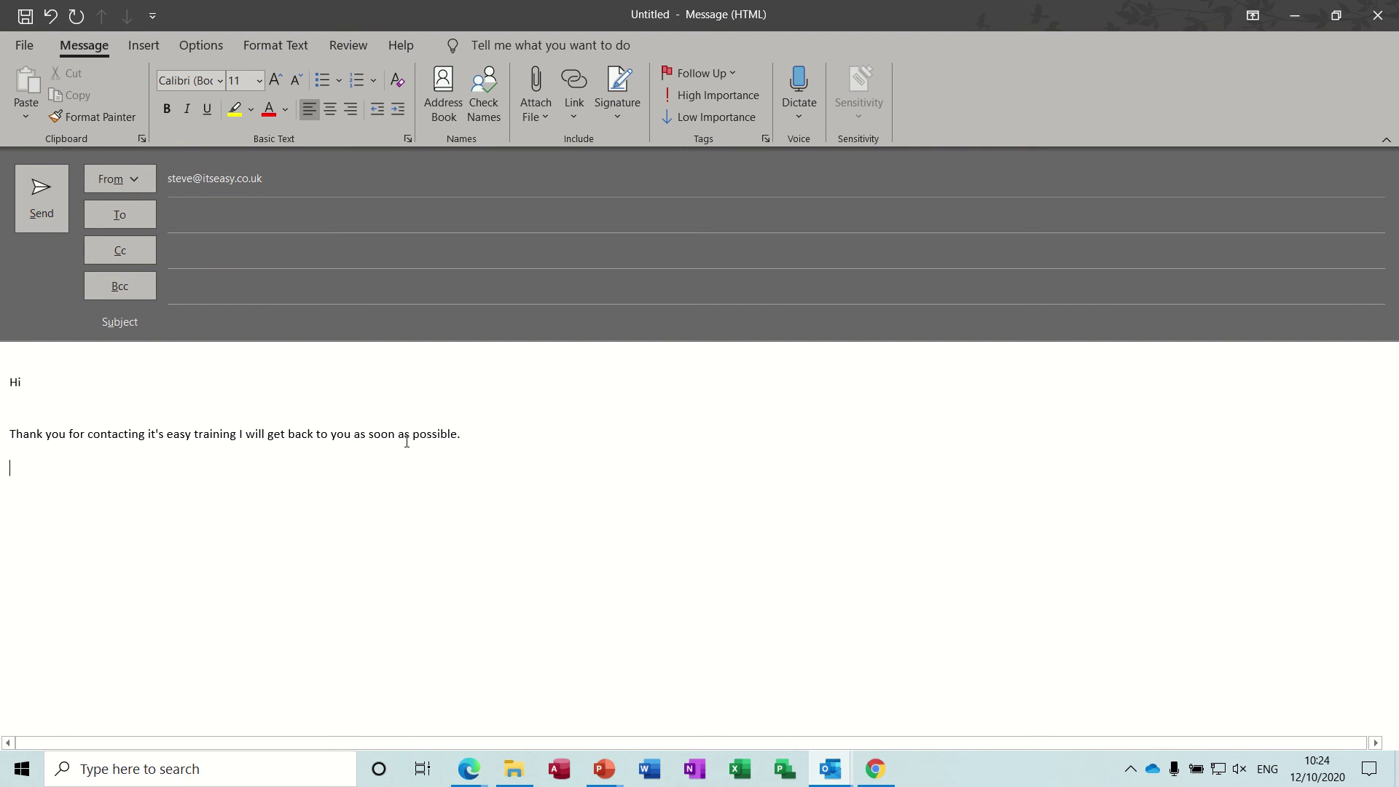
pyautogui.write('s')
pyautogui.press('BackSpace')
pyautogui.press('BackSpace')
pyautogui.write('sax')
pyautogui.press('XF86MonBrightnessDown')
pyautogui.press('F3')
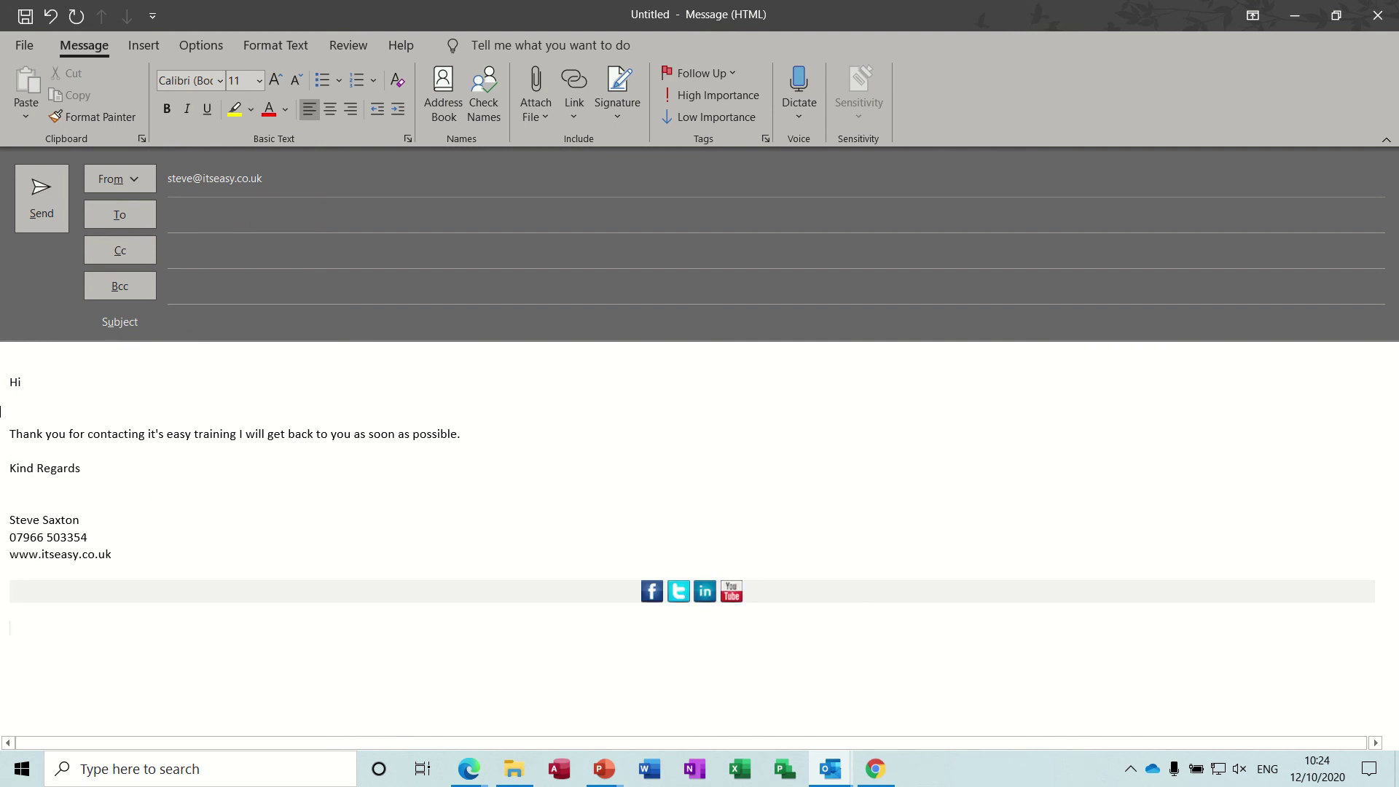
# Step: Close the signature list unused, switch to the Insert ribbon, and select the thank-you line
pyautogui.click(624, 121)
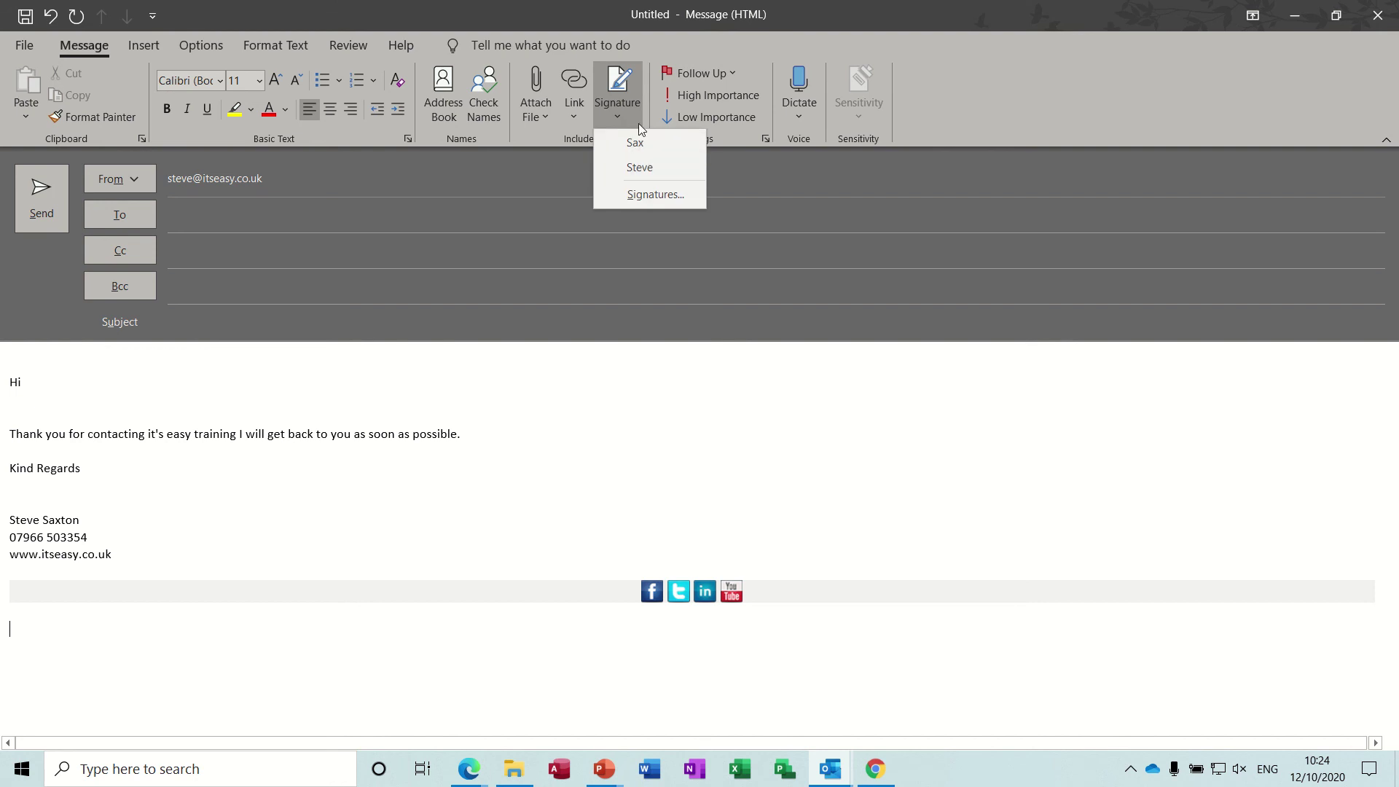
pyautogui.click(619, 116)
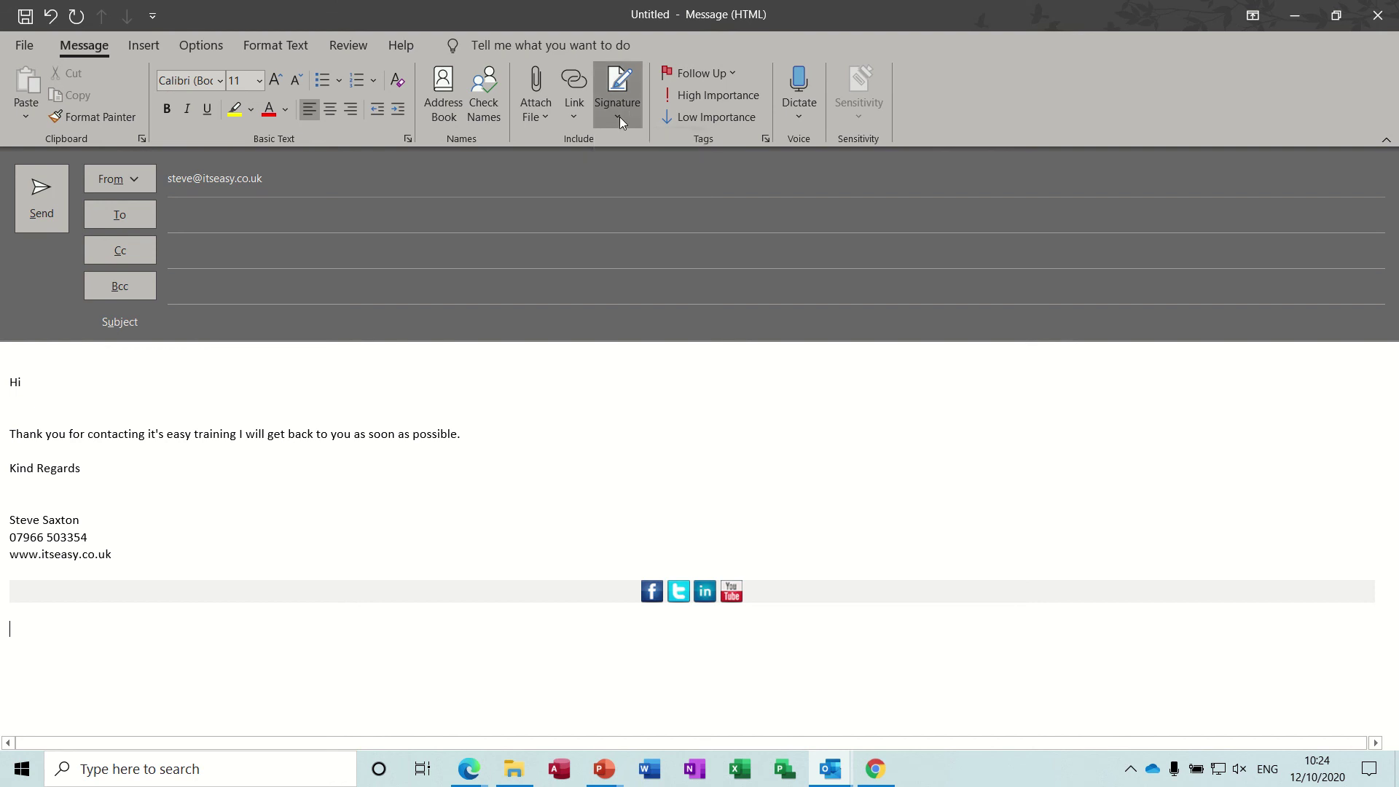
pyautogui.click(135, 47)
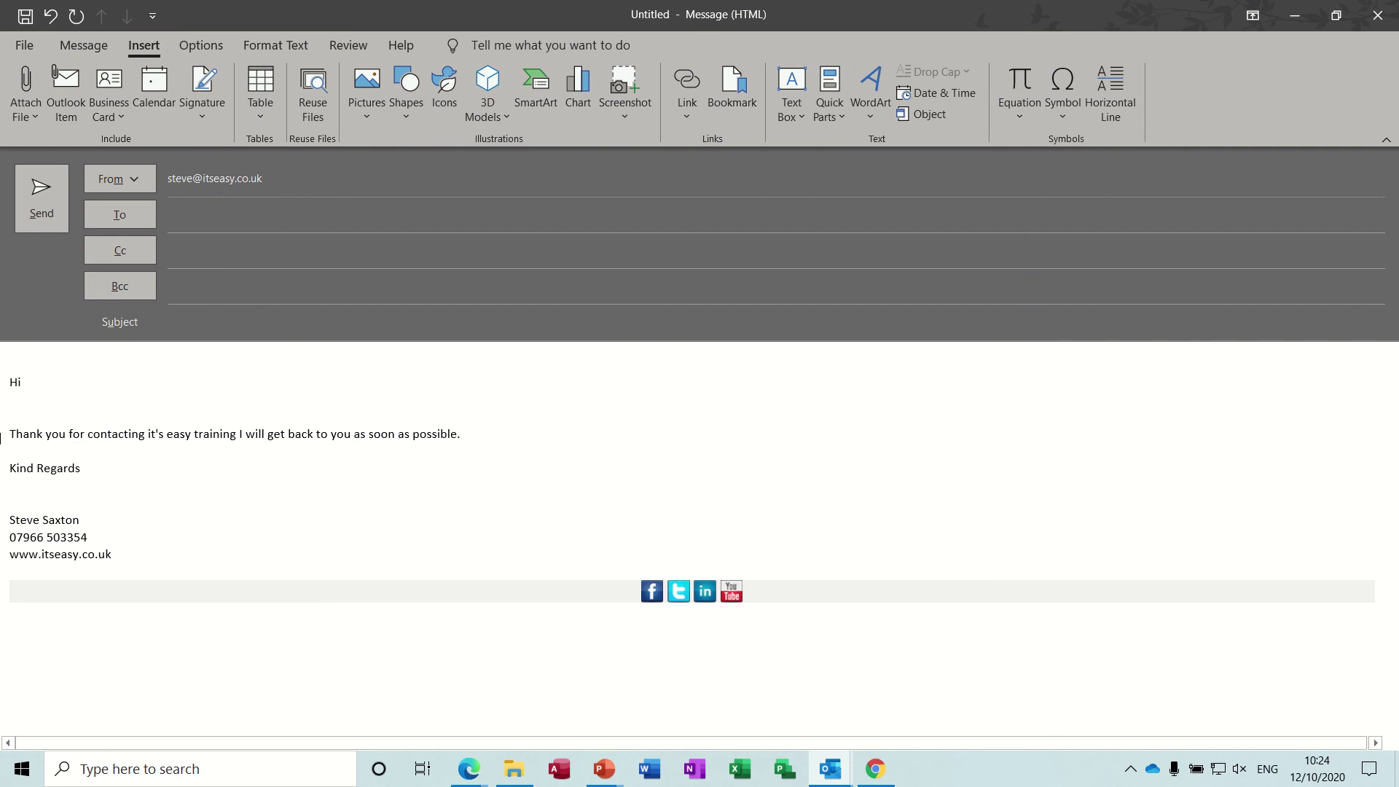
pyautogui.tripleClick(417, 450)
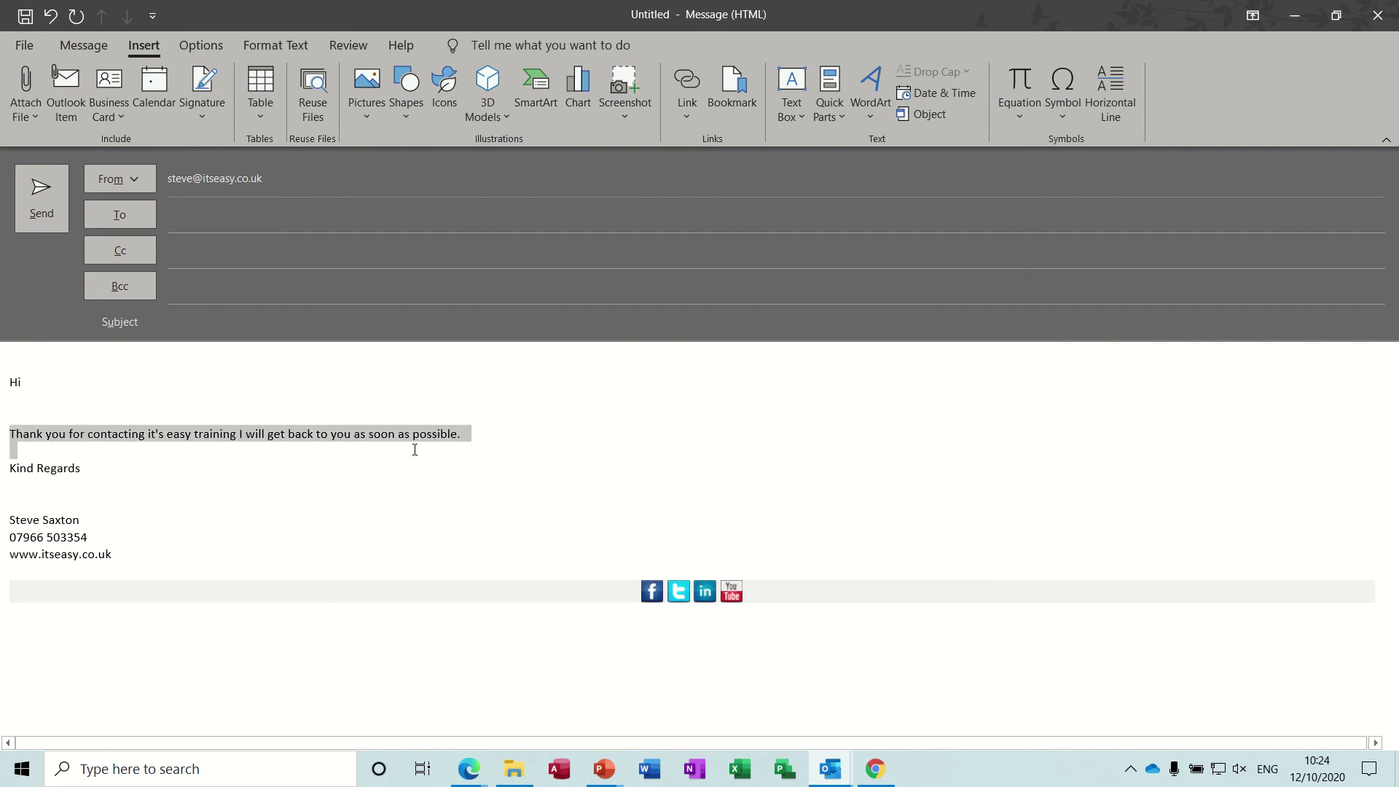
pyautogui.moveTo(416, 451); pyautogui.dragTo(481, 434)
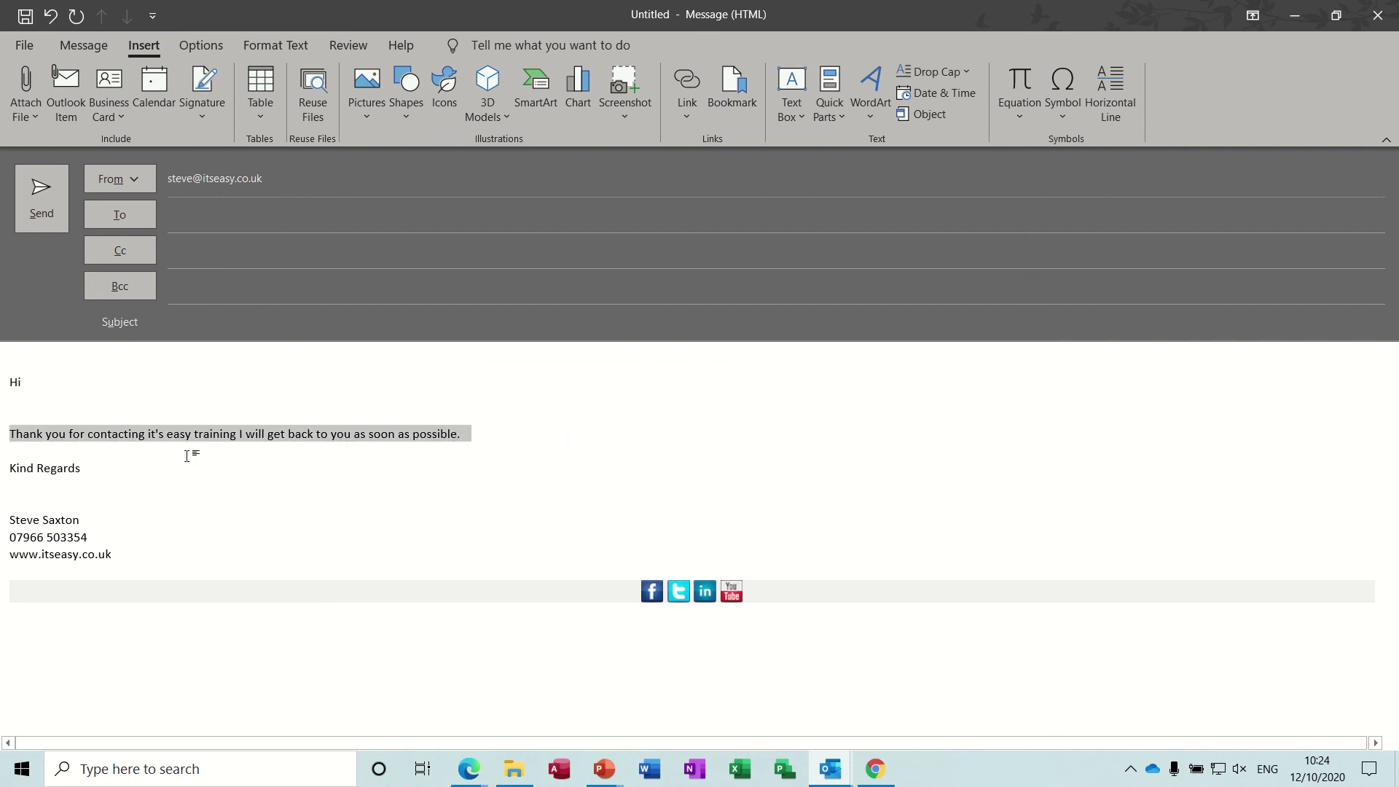